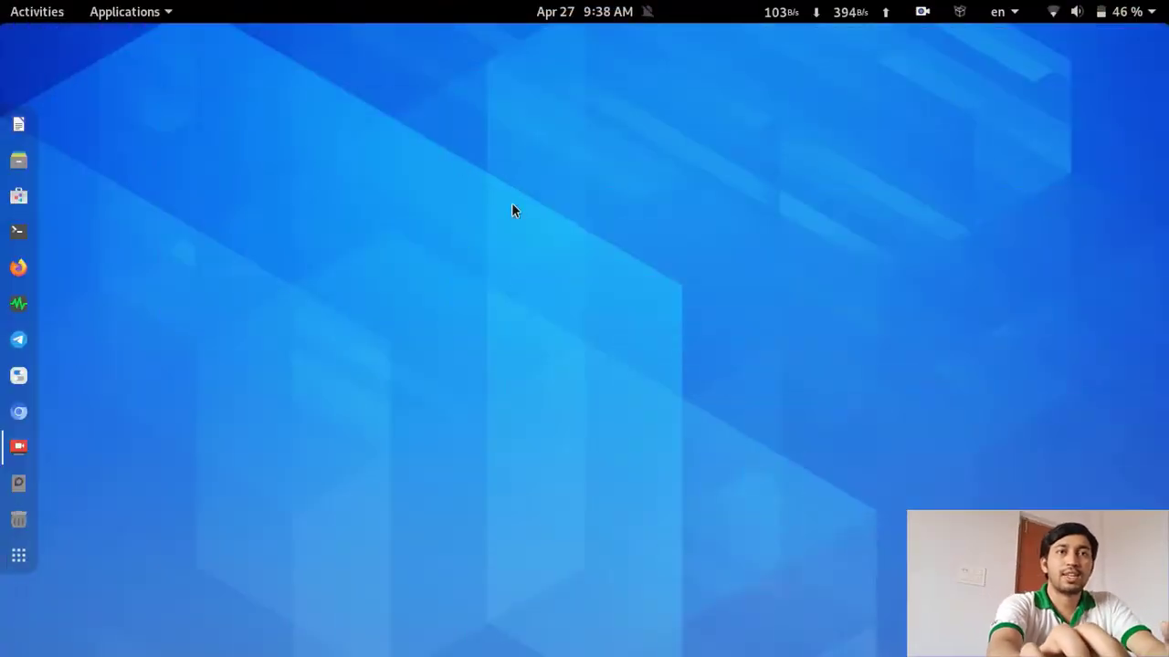
# Glance at the calendar panel and activities overview, then hide the screen recorder window
pyautogui.click(558, 13)
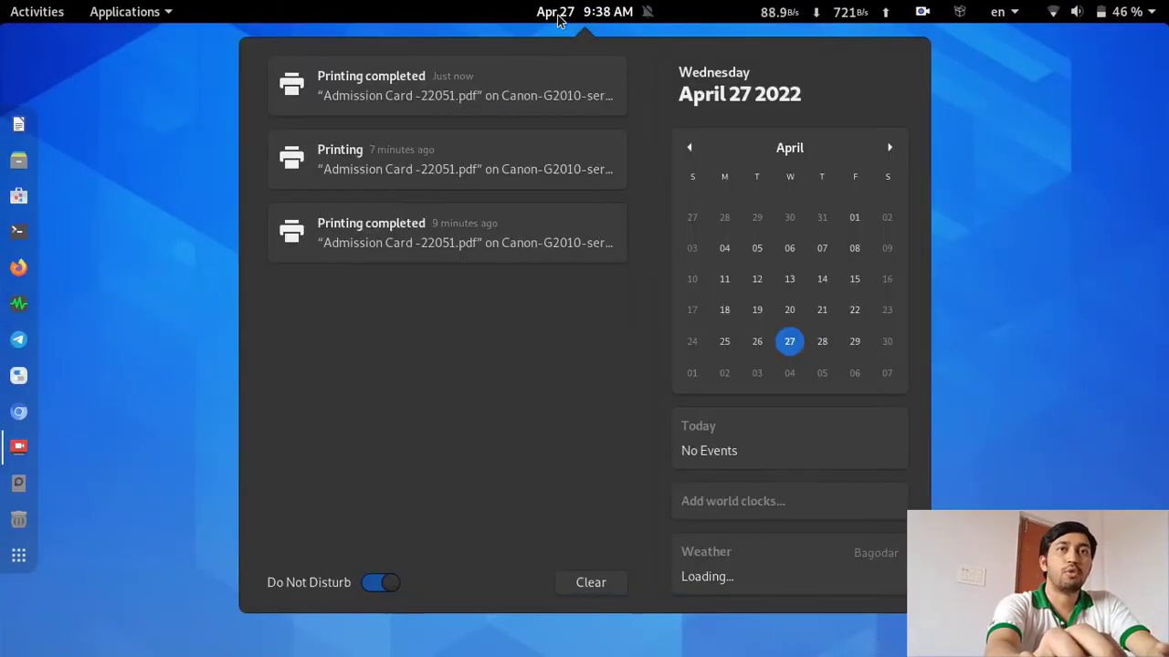
pyautogui.click(557, 13)
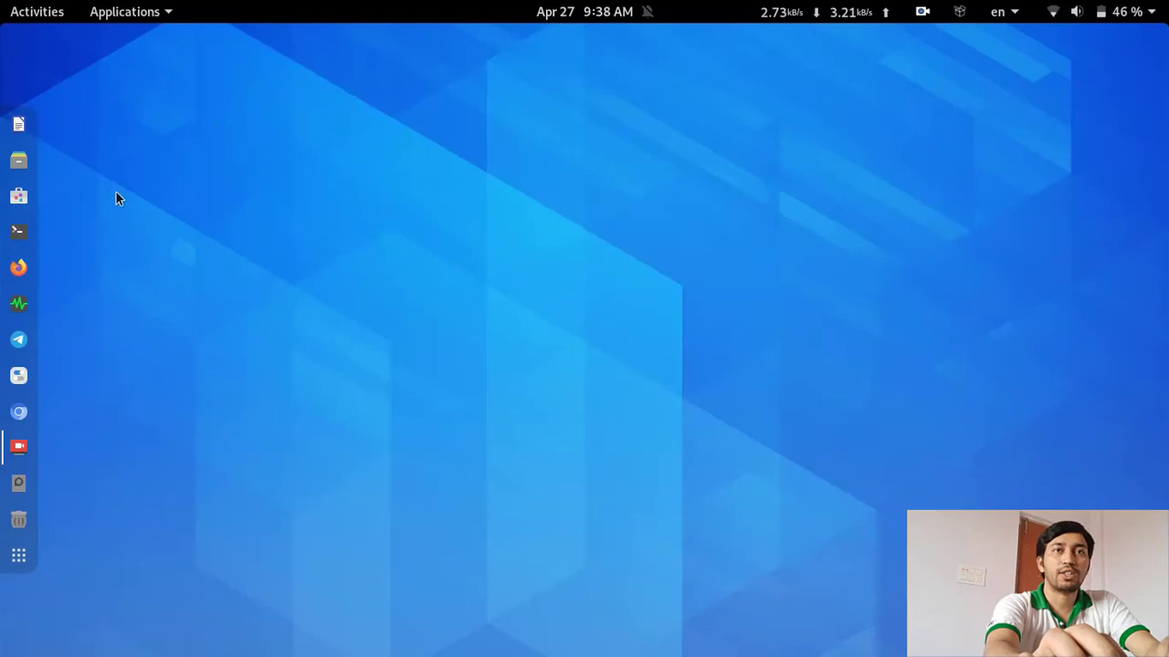
pyautogui.click(28, 20)
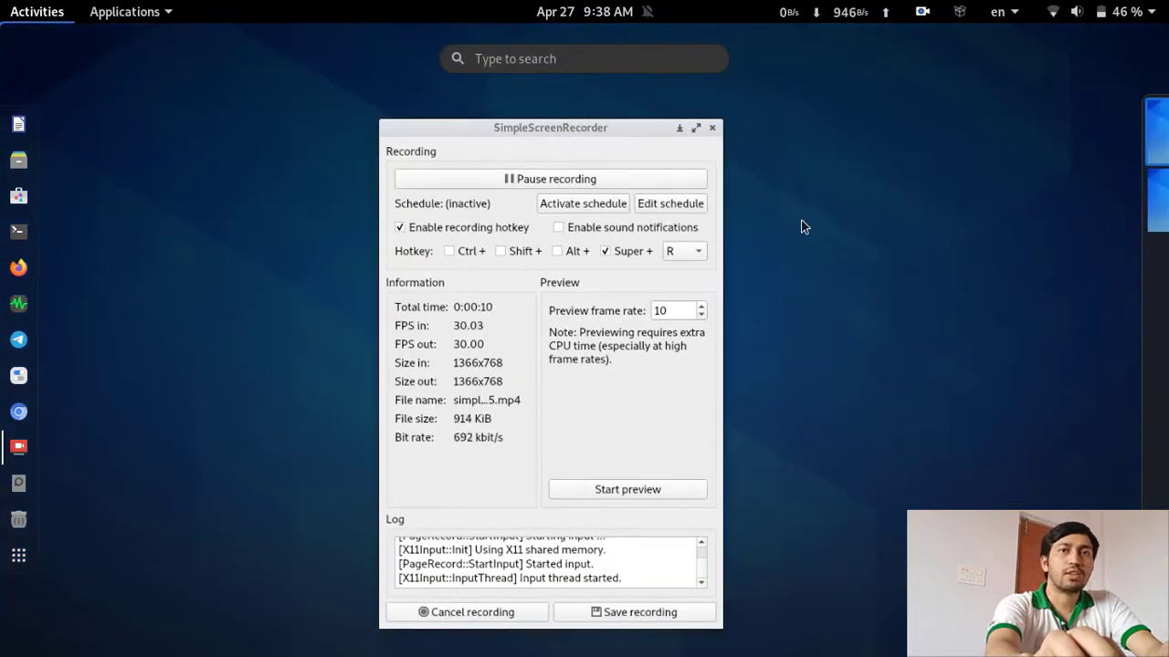
pyautogui.click(725, 116)
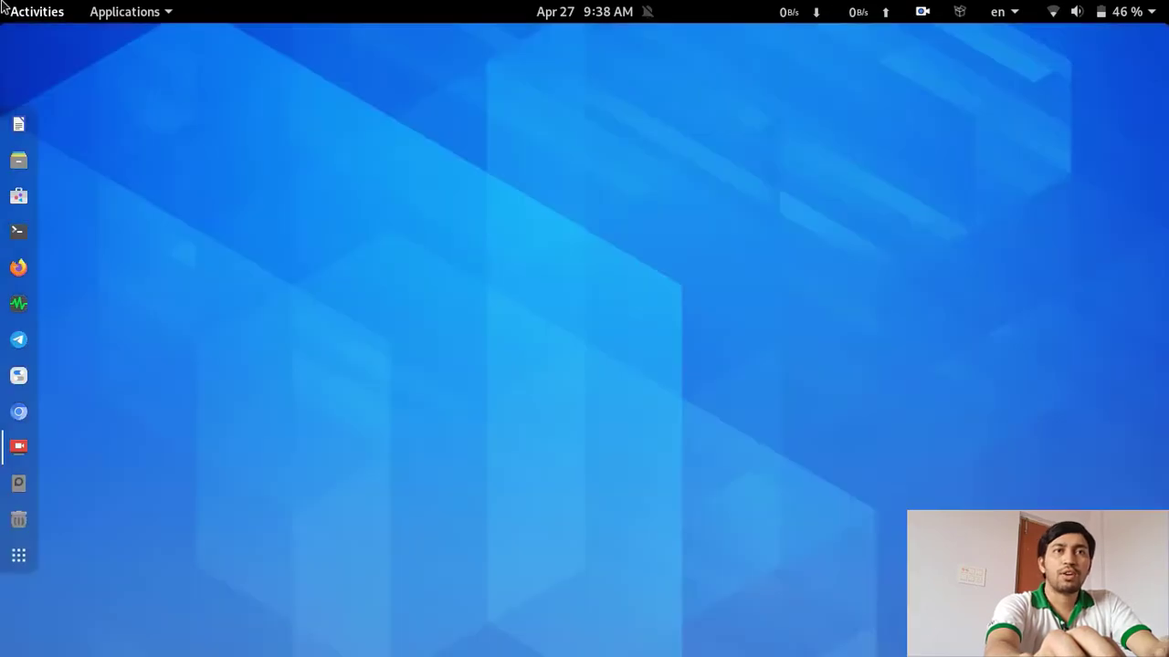
# Launch Print Settings by searching 'prin' and view its Help > About version information
pyautogui.press('super')
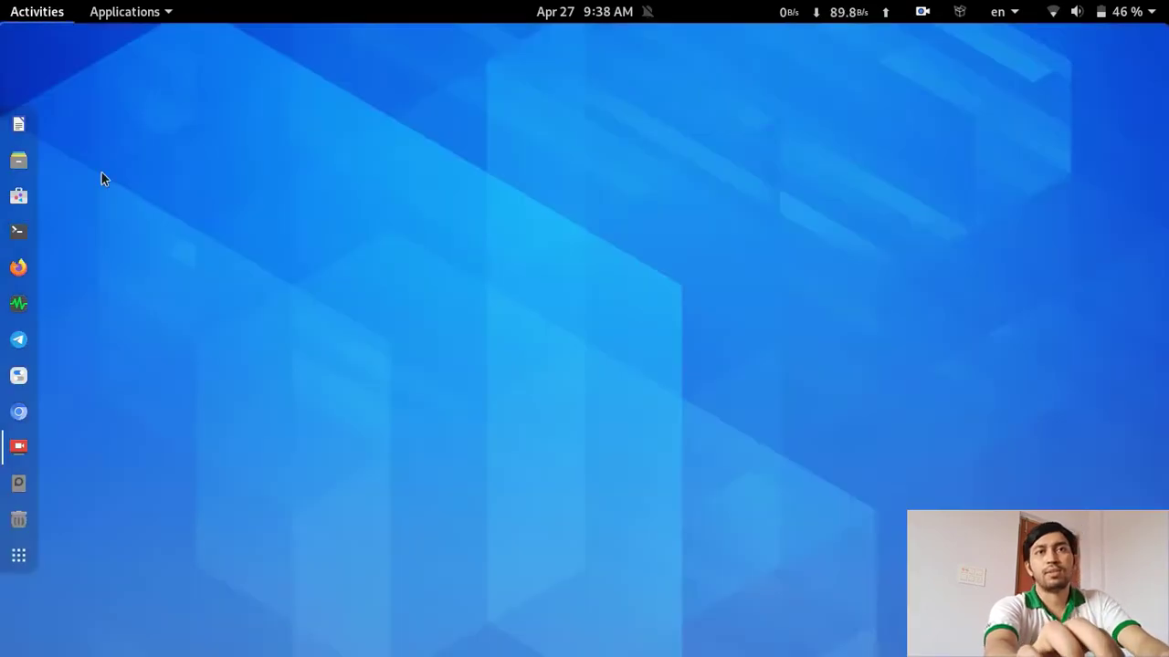
pyautogui.write('prin')
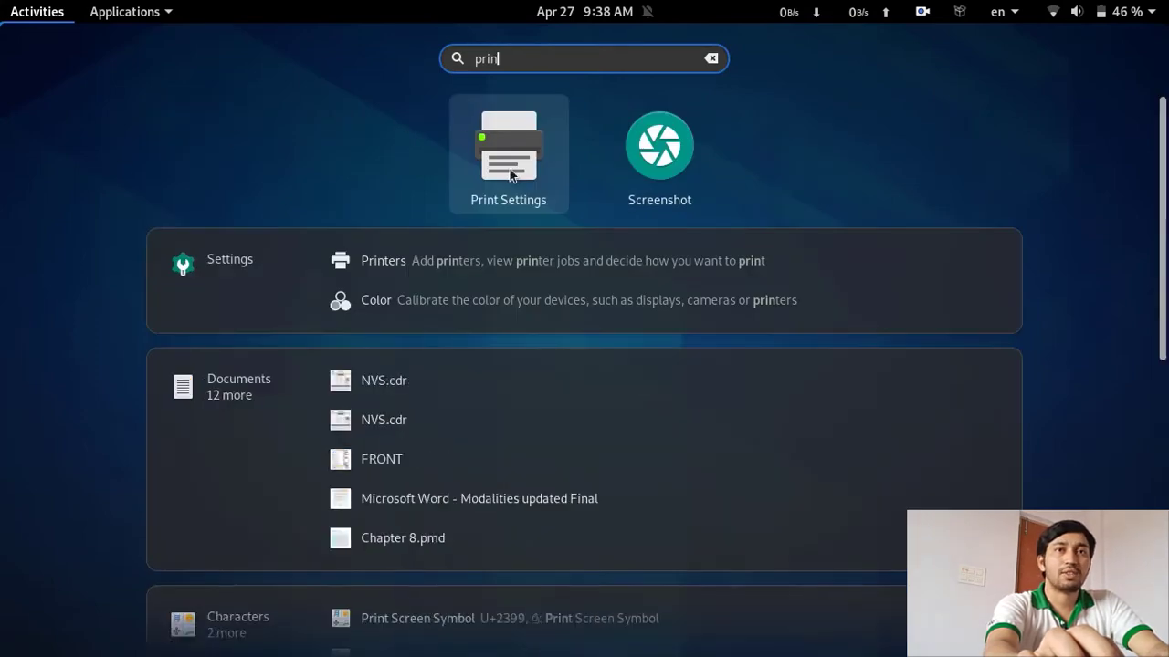
pyautogui.click(539, 169)
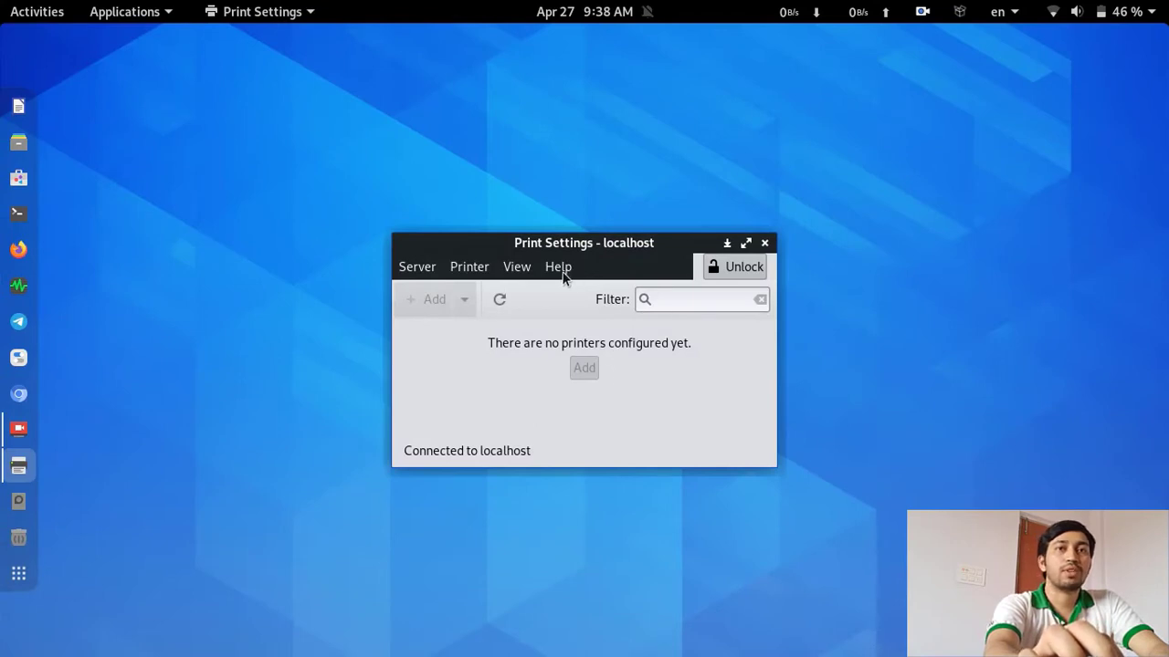
pyautogui.click(561, 271)
pyautogui.click(579, 324)
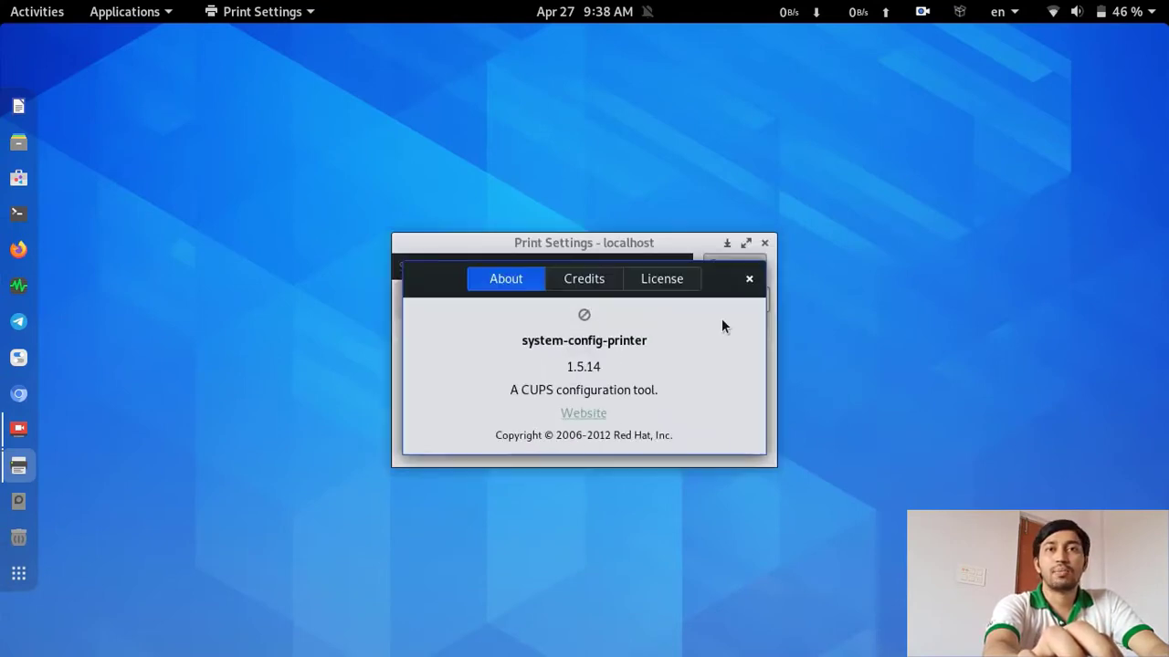
pyautogui.click(748, 278)
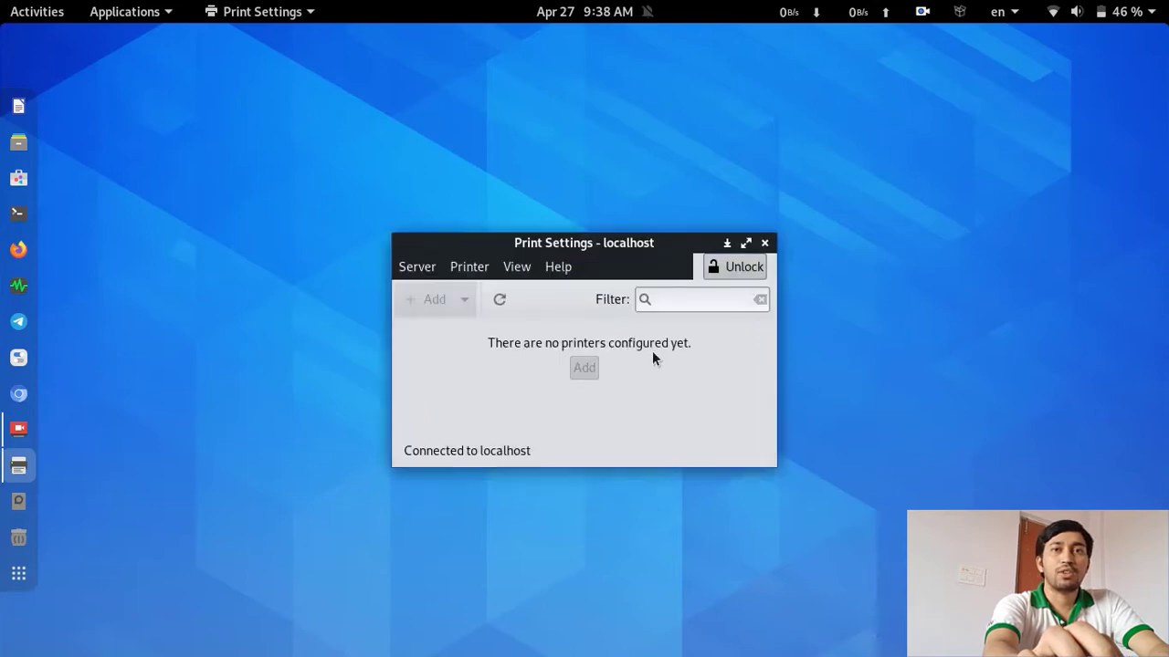
# Unlock Print Settings for administrative changes with the account password
pyautogui.click(727, 267)
pyautogui.write('password')
pyautogui.press('Return')
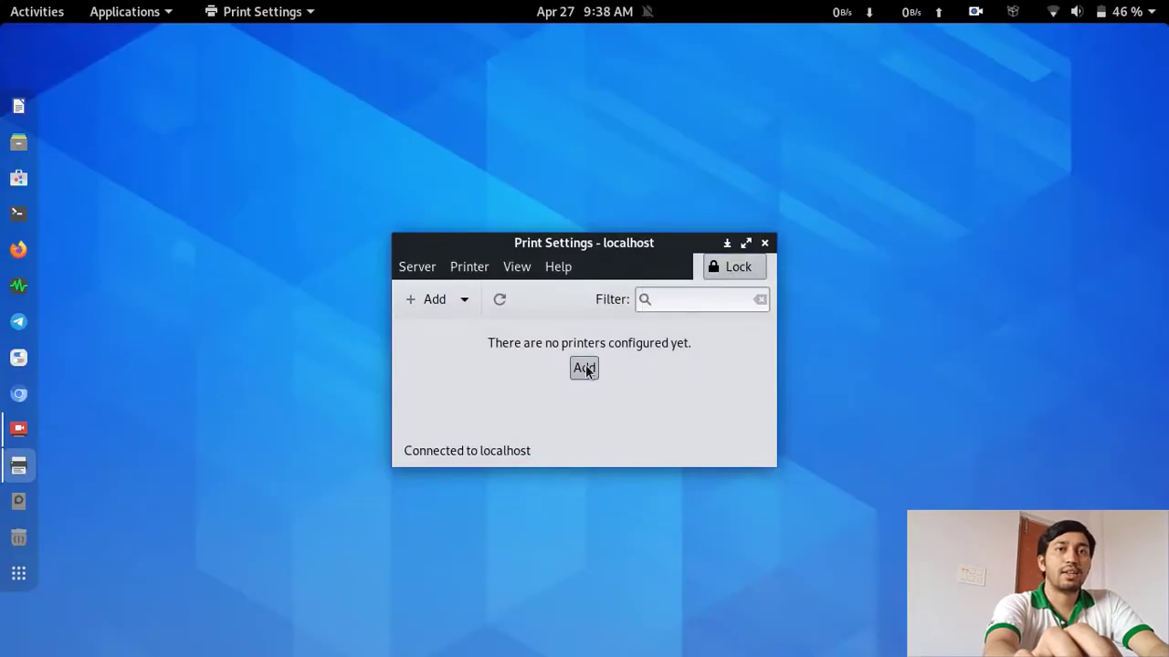
# Add a new printer, select the USB-connected Canon G2010, and continue to the driver search
pyautogui.click(584, 368)
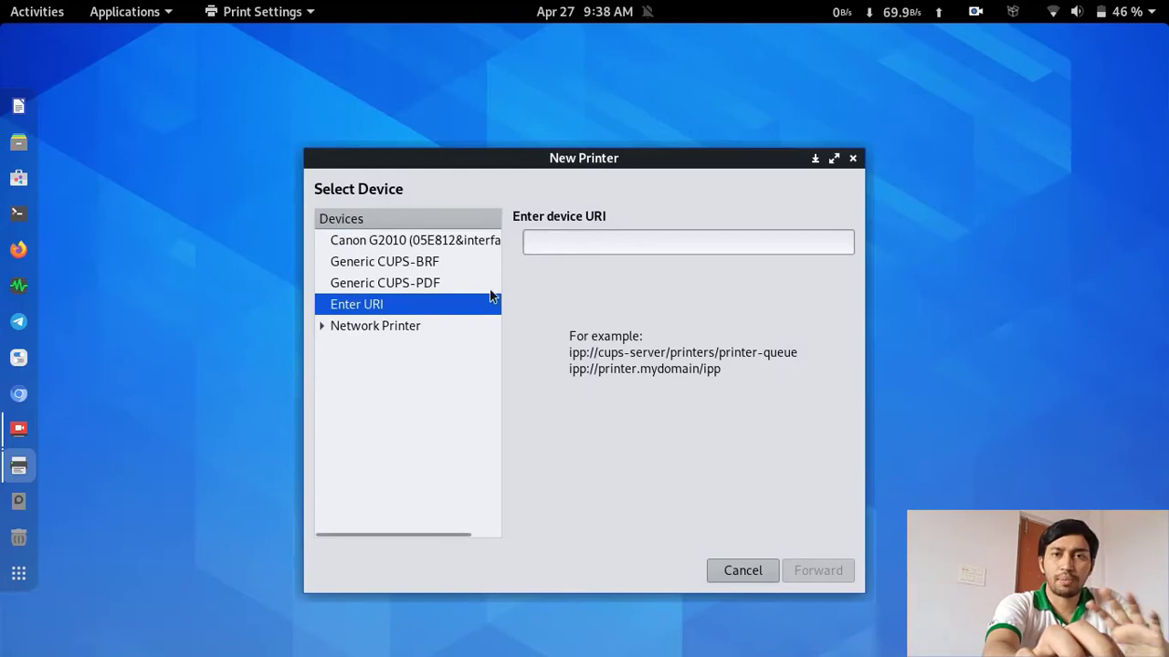
pyautogui.click(442, 243)
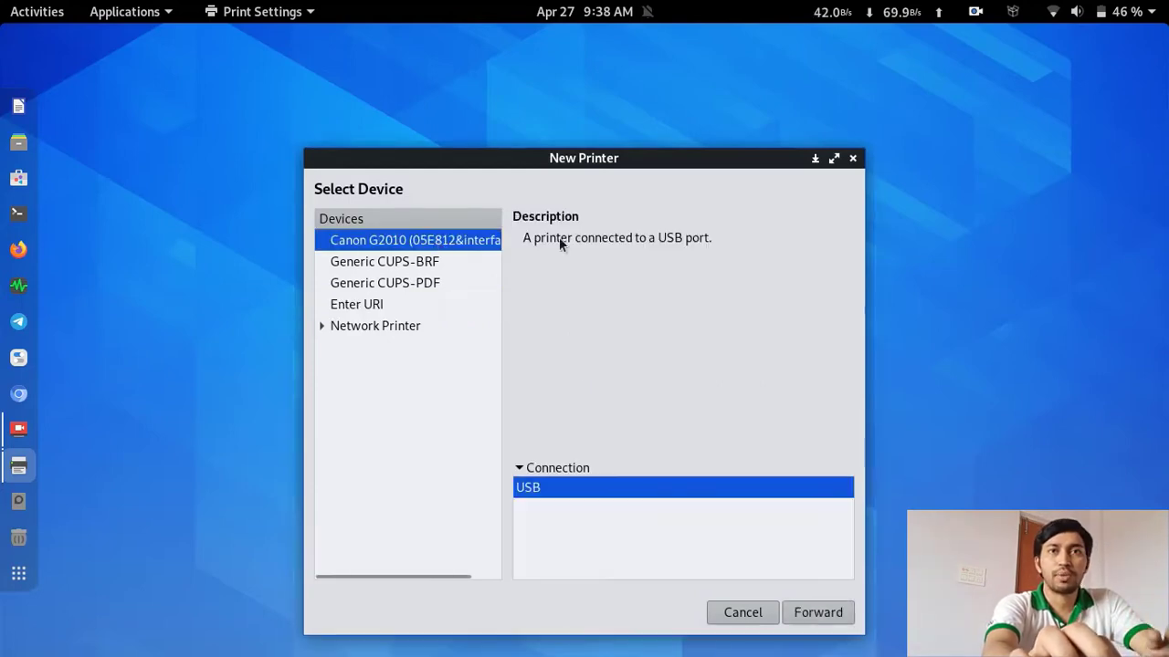
pyautogui.click(833, 158)
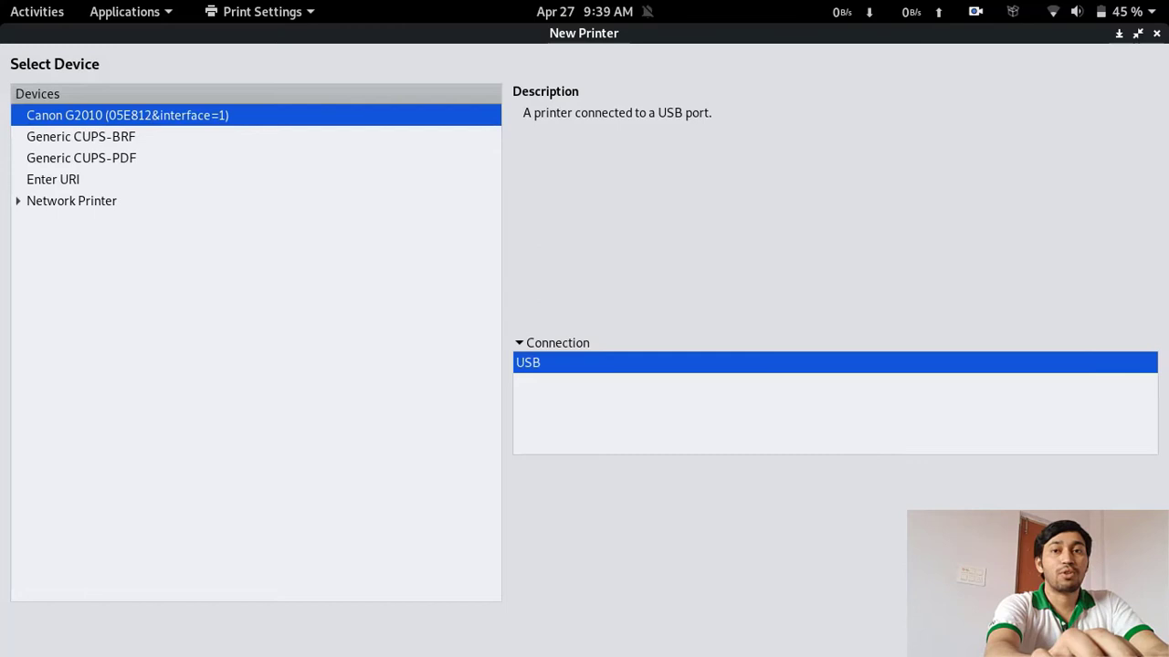
pyautogui.press('Return')
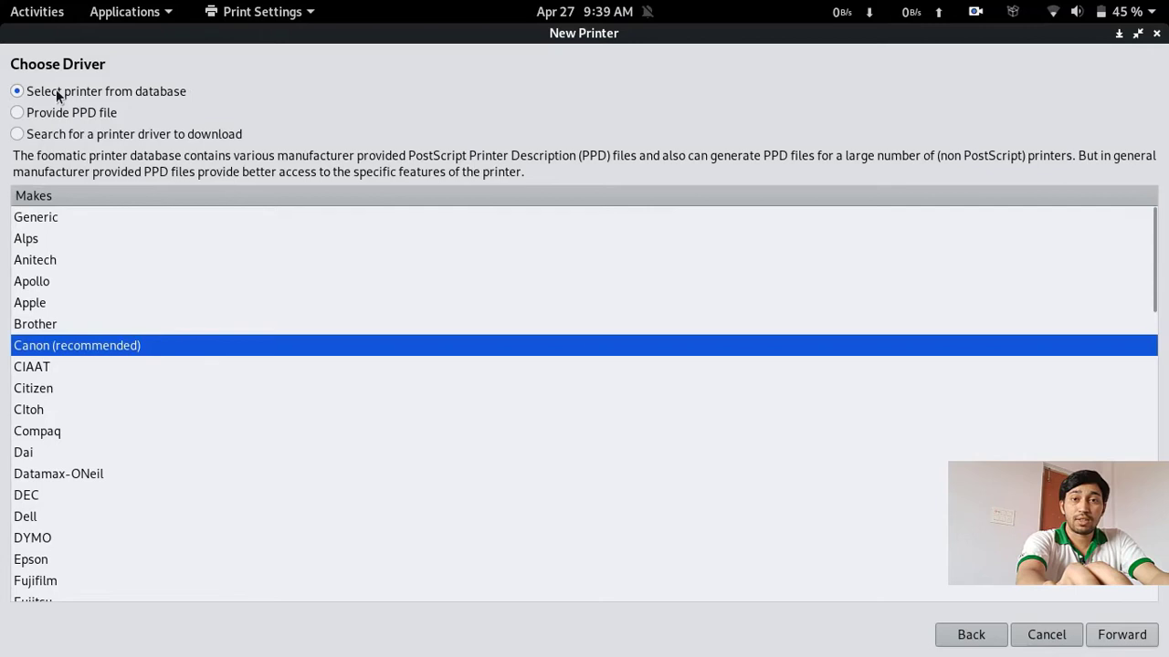
# Search downloads for a Canon G2010 series driver, find none, then pick Canon from the database
pyautogui.click(31, 113)
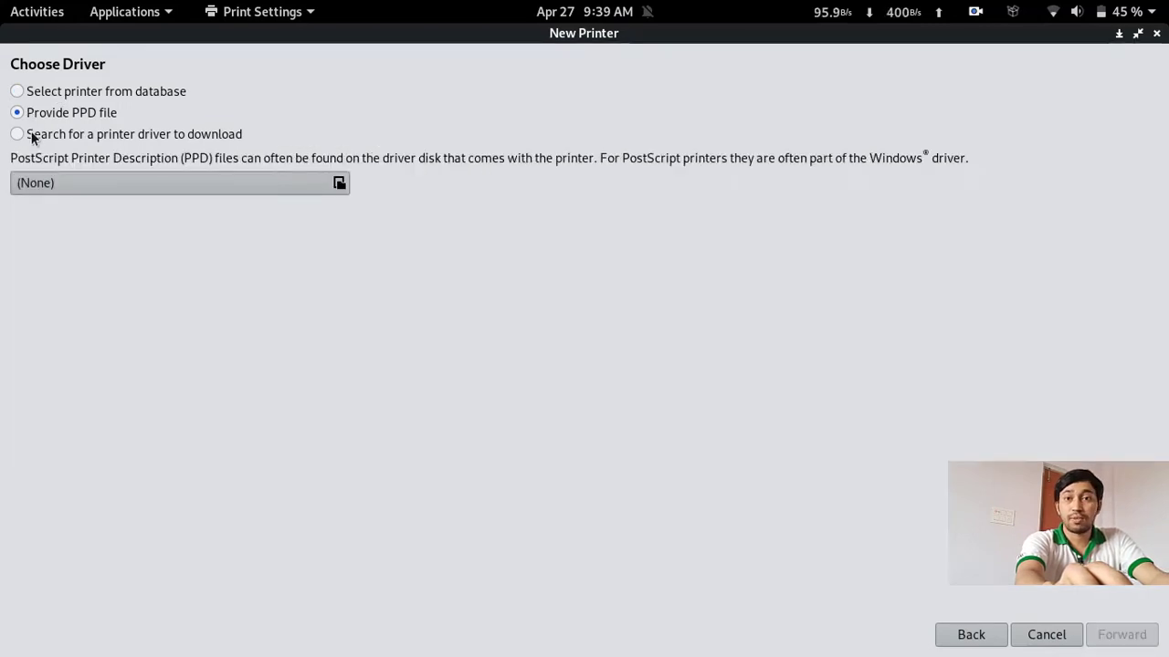
pyautogui.click(31, 135)
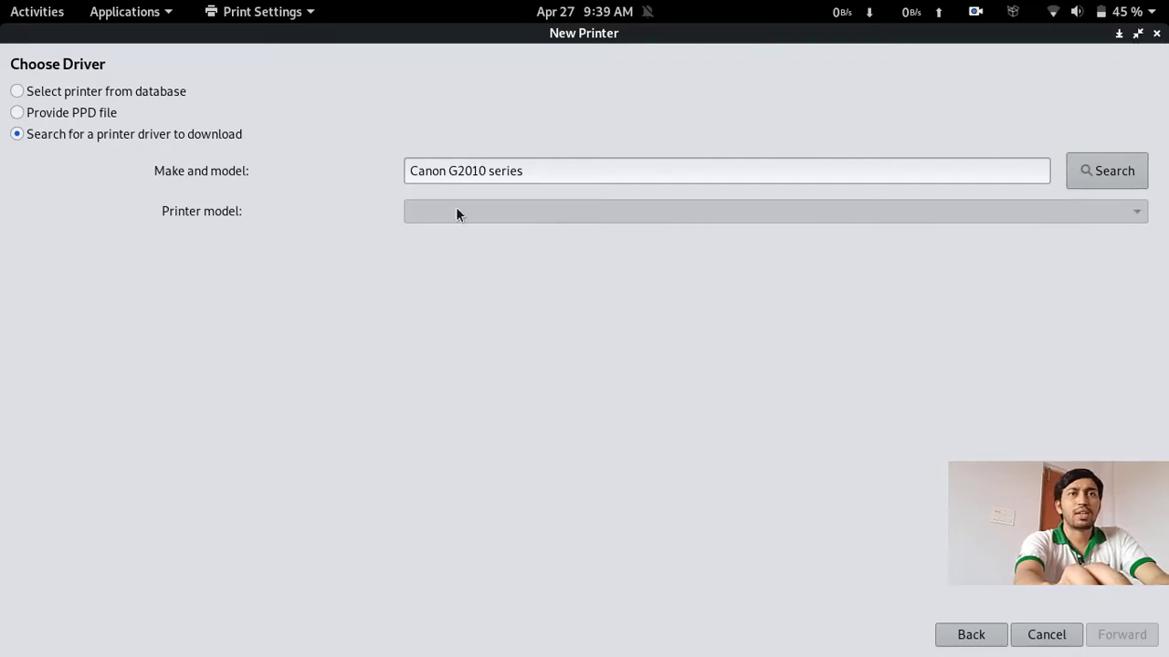
pyautogui.click(1099, 172)
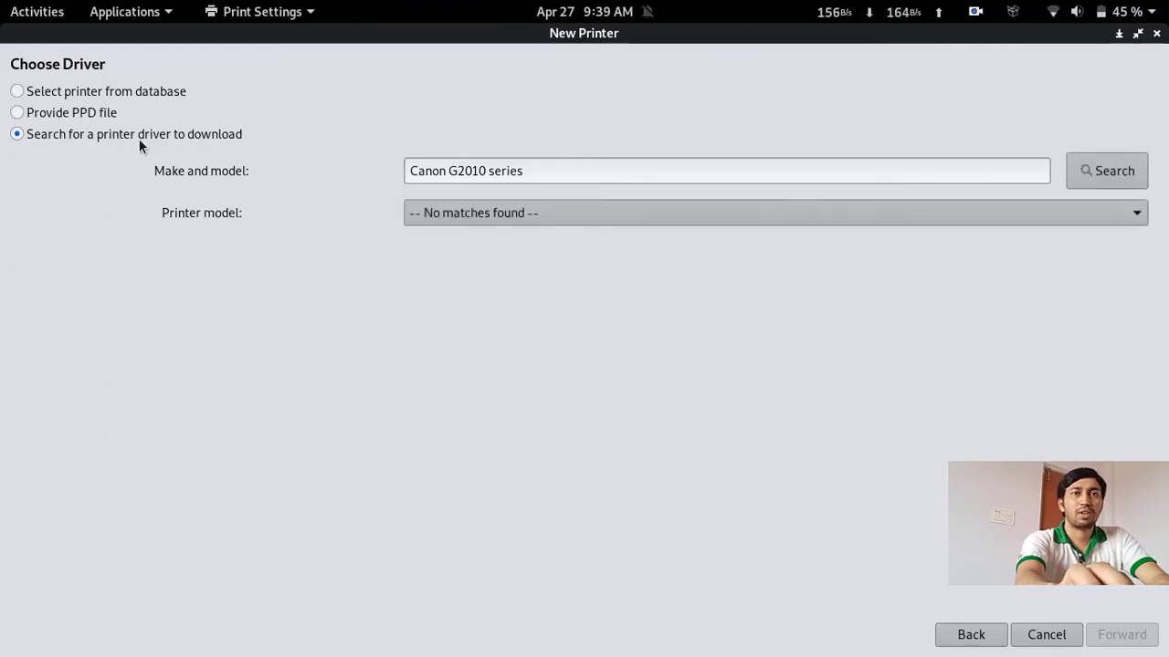
pyautogui.click(469, 214)
pyautogui.click(314, 201)
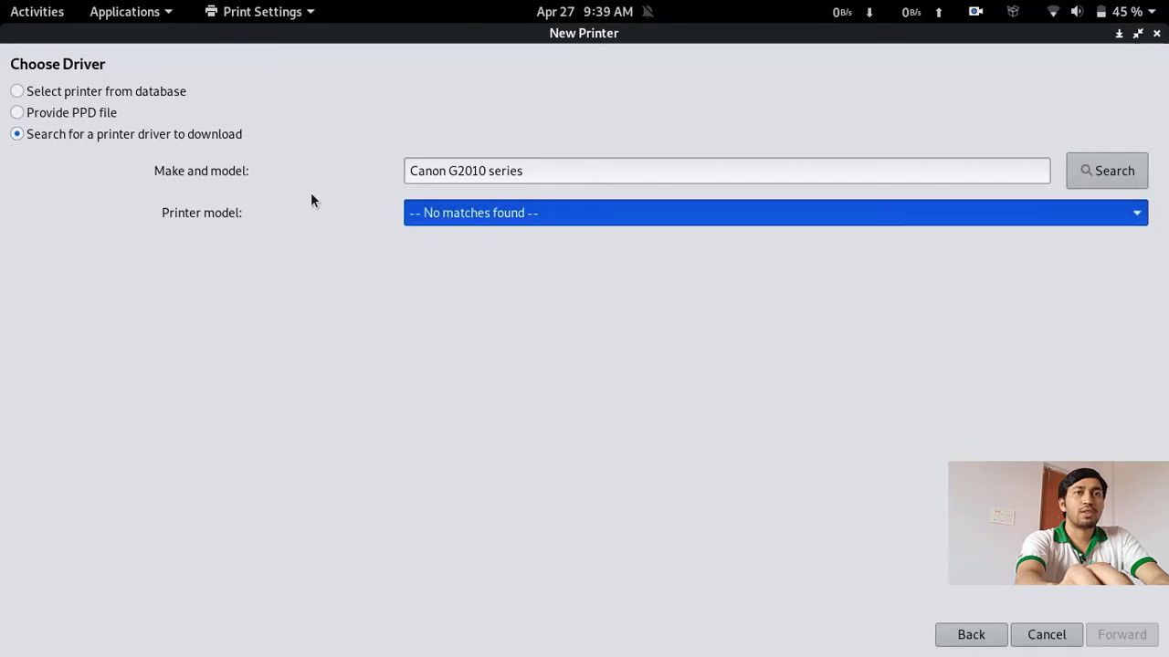
pyautogui.click(47, 91)
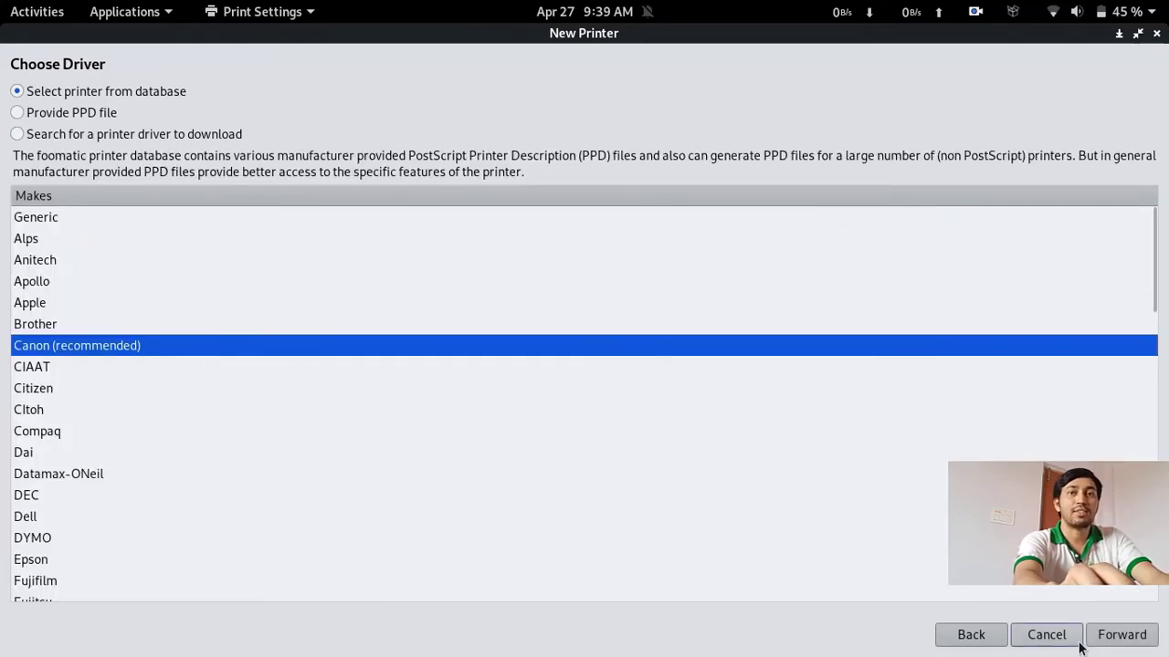
pyautogui.click(1121, 638)
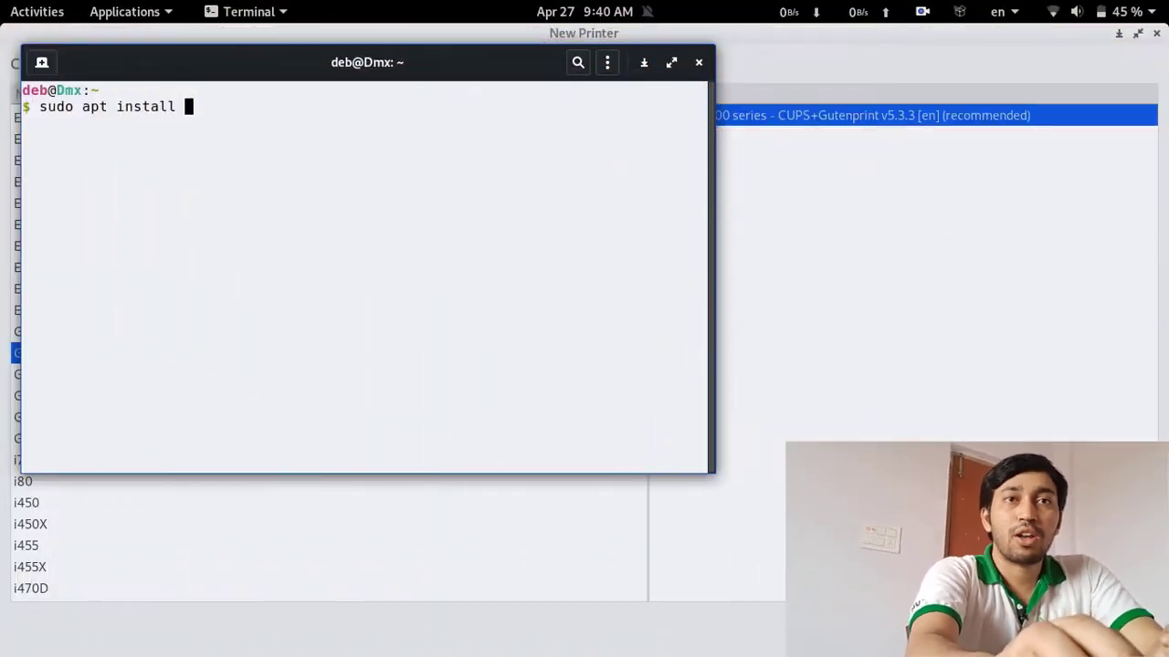
# Run 'sudo apt install printer-driver-gutenprint', confirm 5.3.3-5 is already newest, then close the terminal
pyautogui.write('pr')
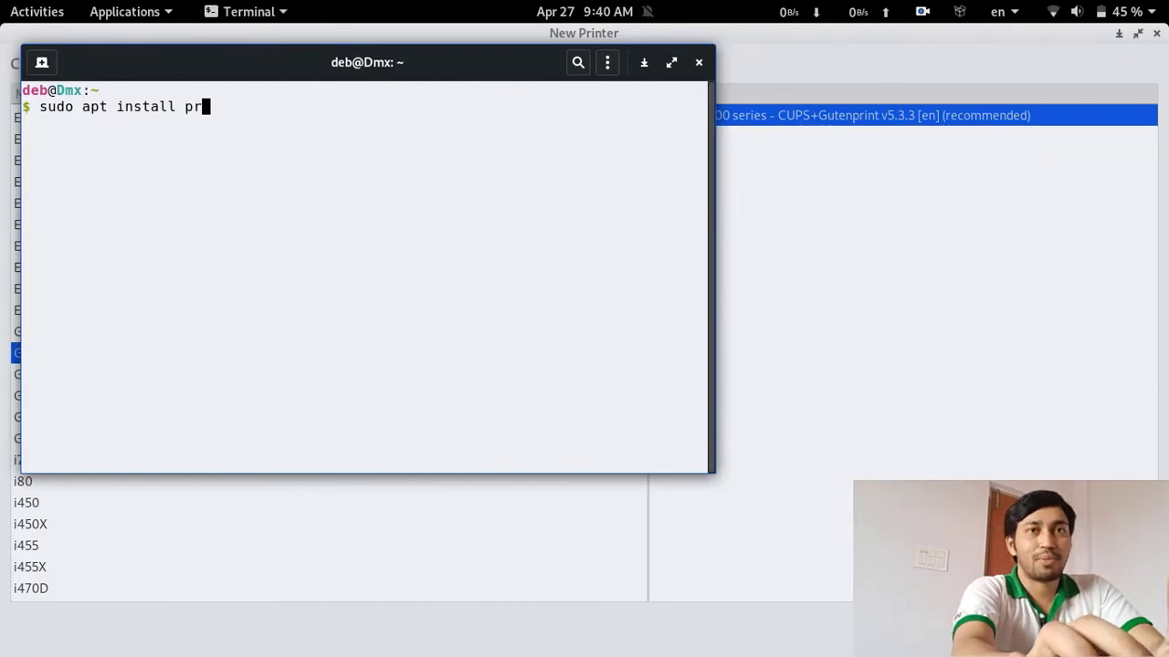
pyautogui.write('inter-driv')
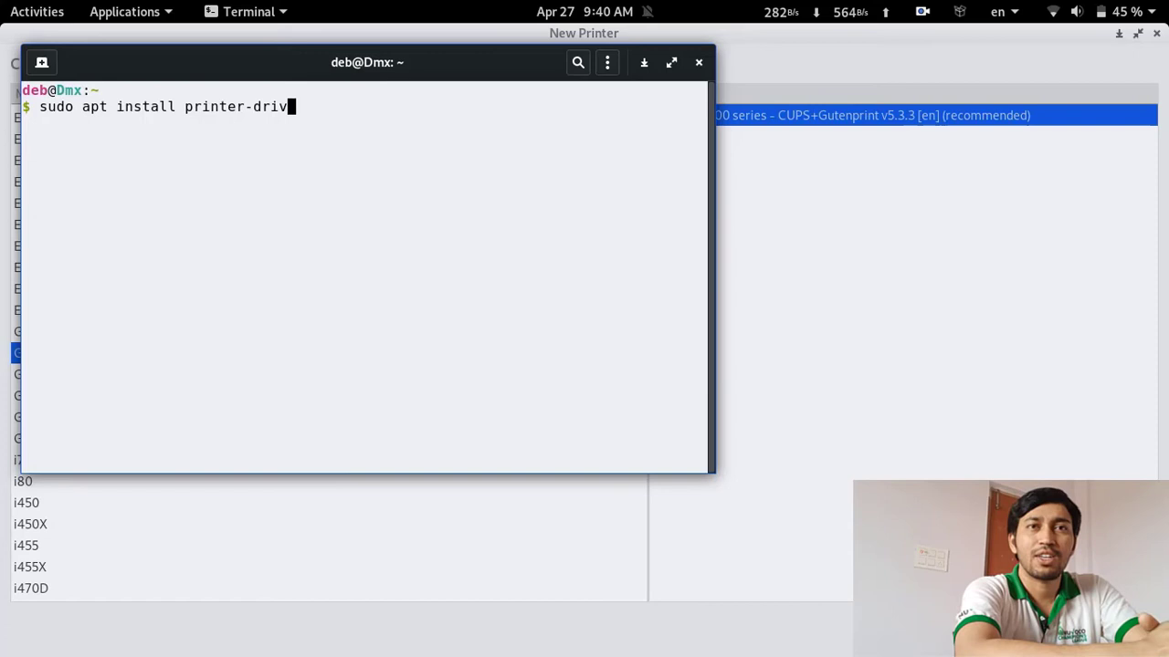
pyautogui.write('er-')
pyautogui.write('gu')
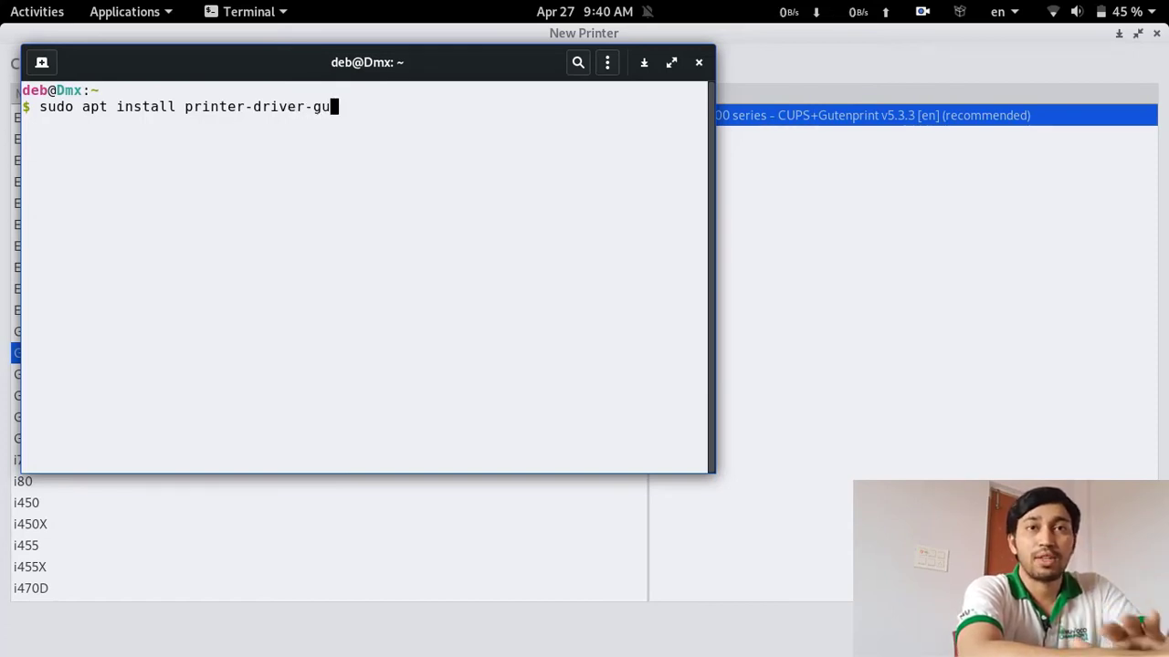
pyautogui.write('tenprint')
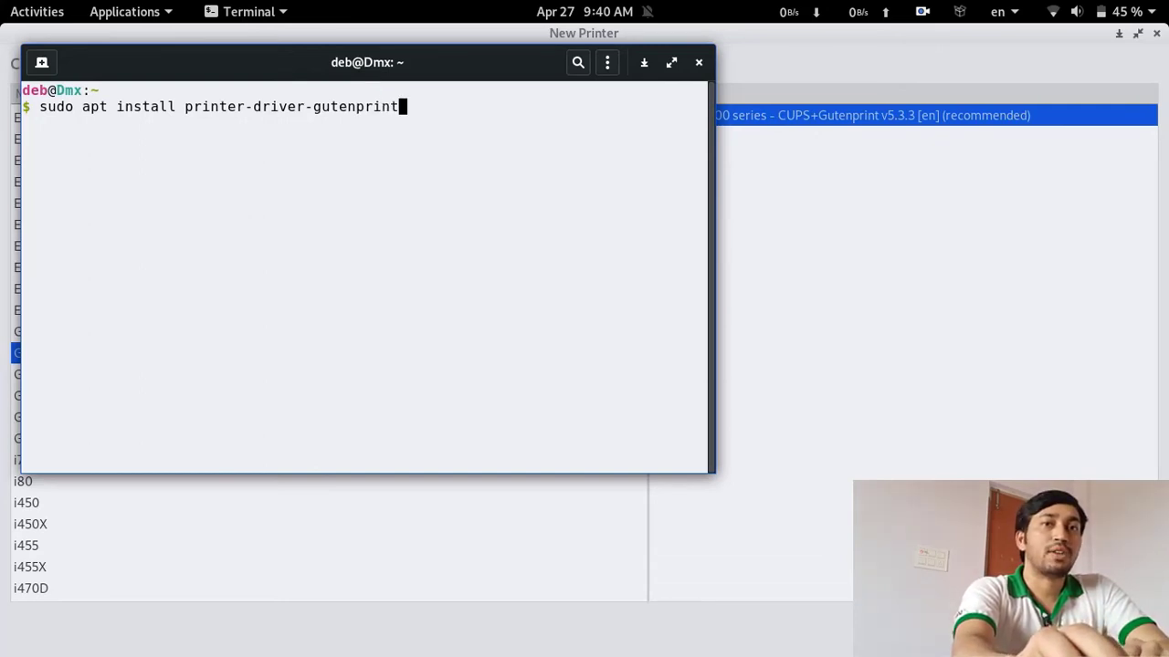
pyautogui.press('Return')
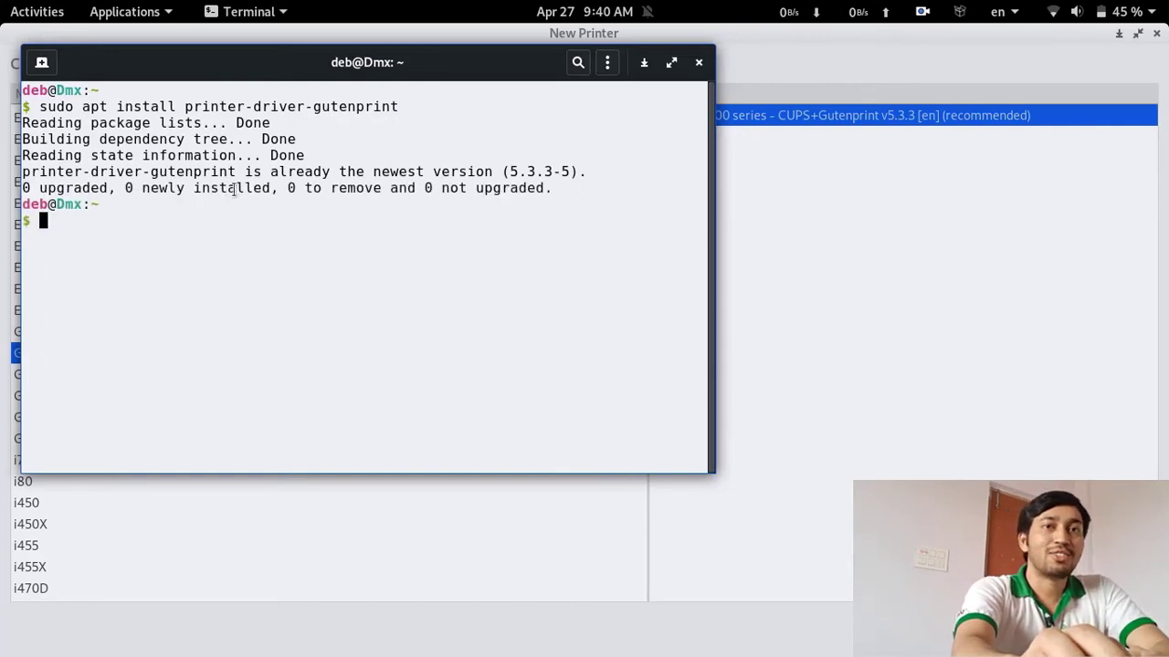
pyautogui.moveTo(228, 171); pyautogui.dragTo(593, 172)
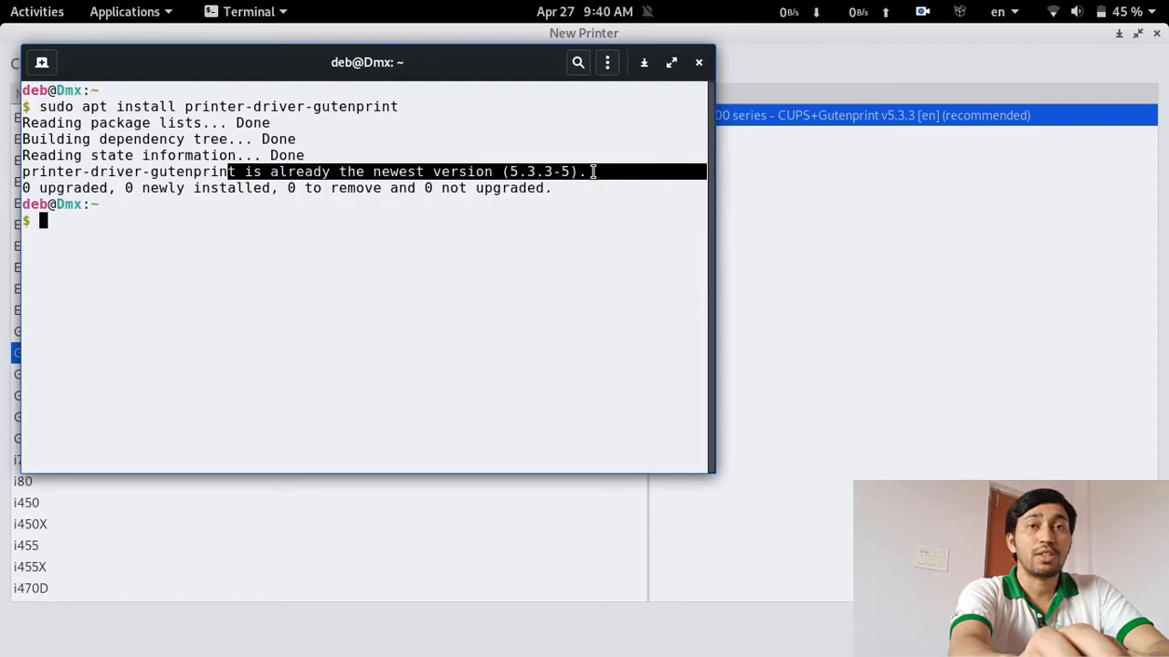
pyautogui.click(405, 232)
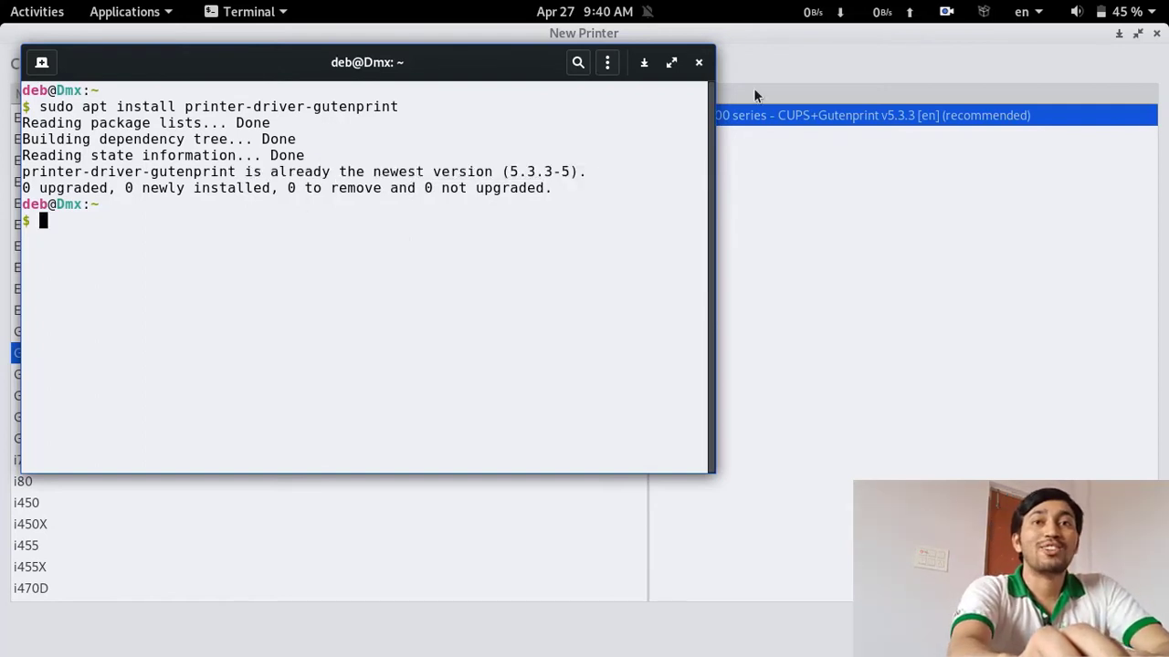
pyautogui.click(698, 66)
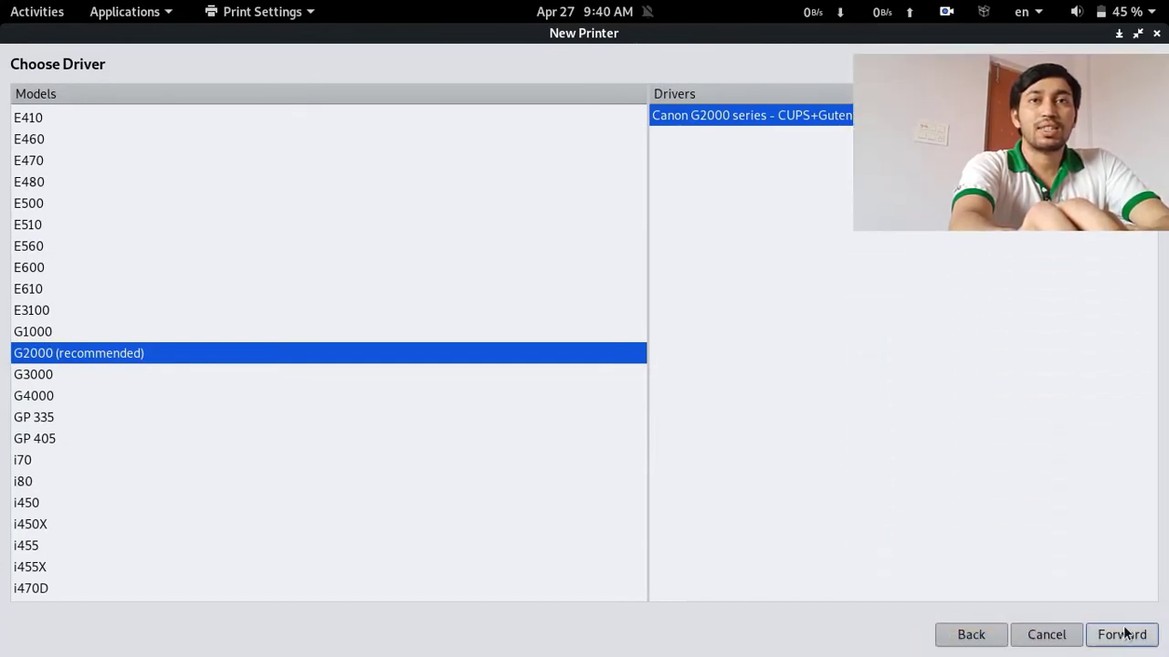
# Accept the G2000 Gutenprint driver and apply the prefilled name, description and location Dmx
pyautogui.click(1123, 634)
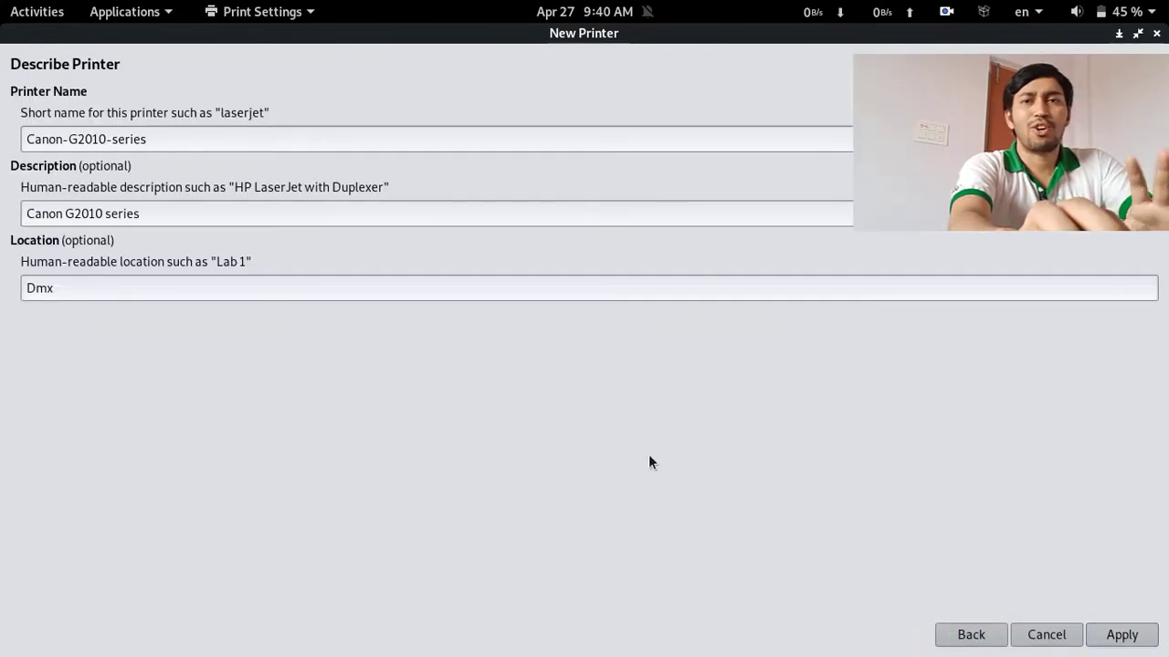
pyautogui.click(1130, 638)
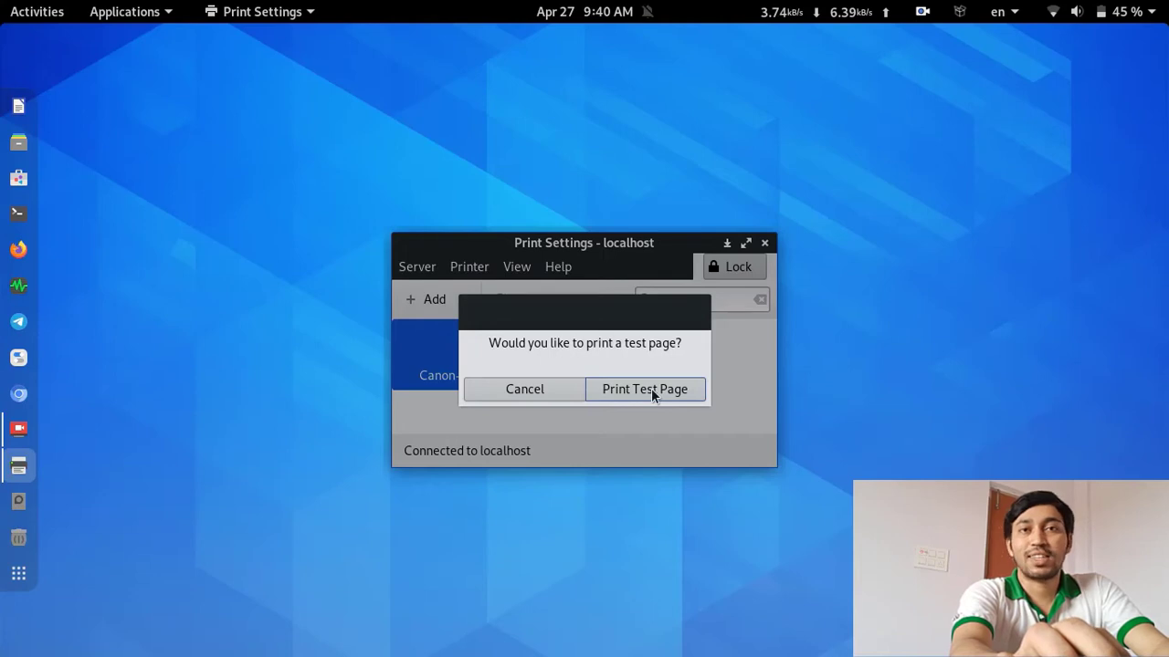
# Print a test page on the Canon G2010 and acknowledge the job 174 notice
pyautogui.click(651, 388)
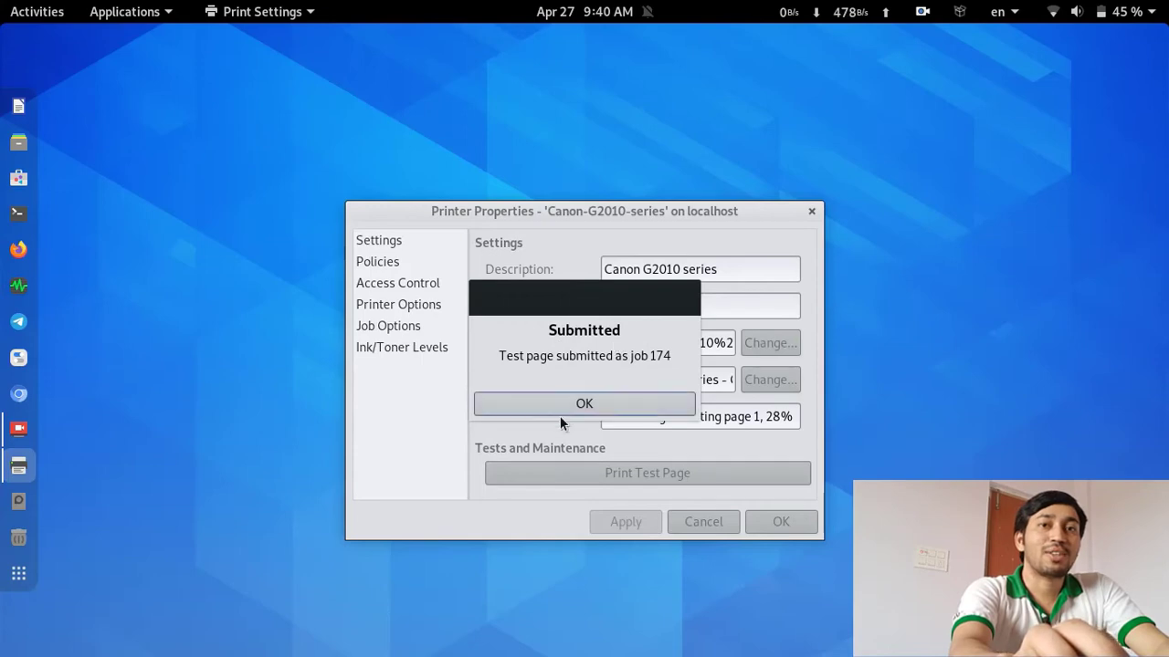
pyautogui.click(589, 406)
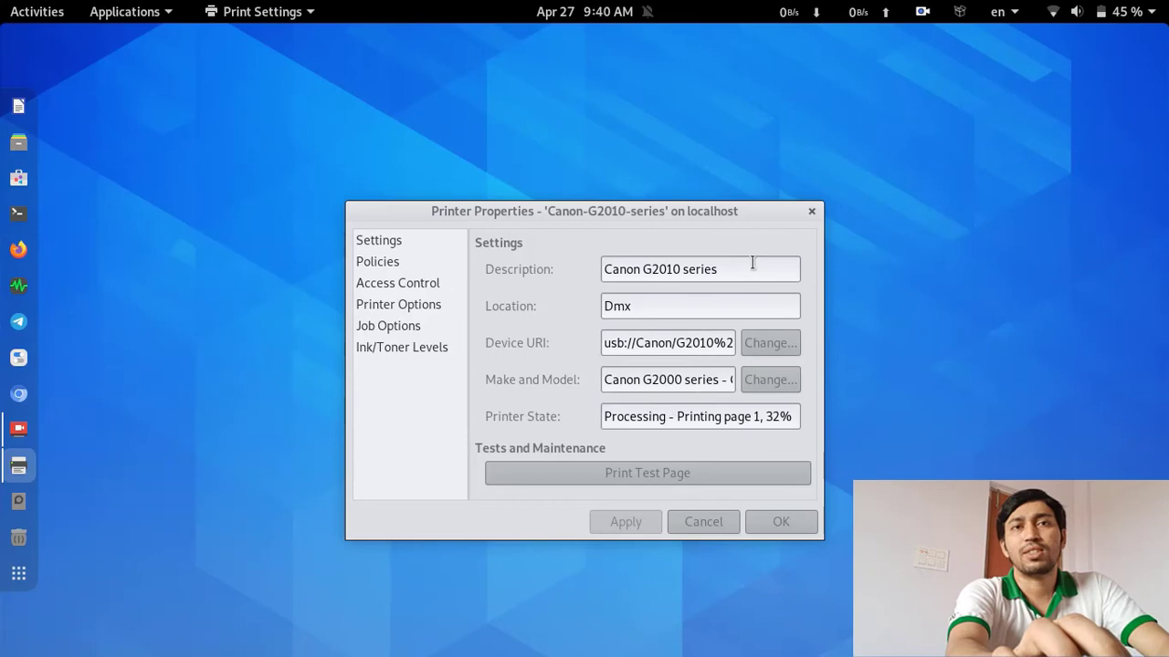
# Review the printer's Policies, Access Control, Printer Options, Job Options and Ink/Toner Levels, then close properties
pyautogui.click(399, 246)
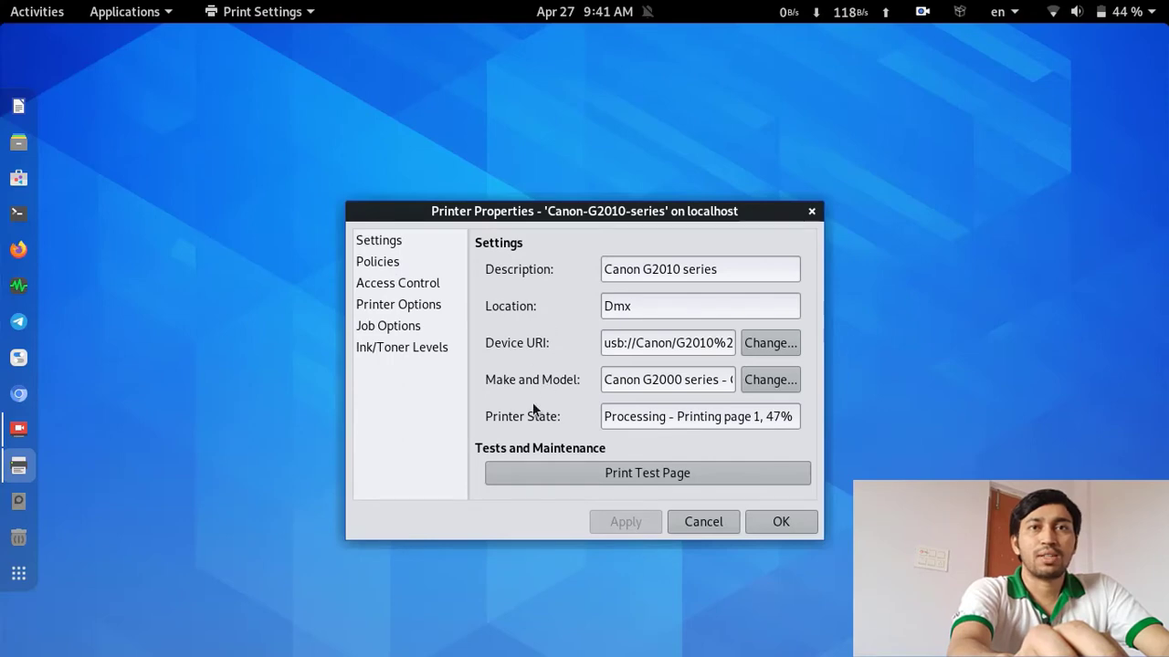
pyautogui.click(399, 265)
pyautogui.click(398, 279)
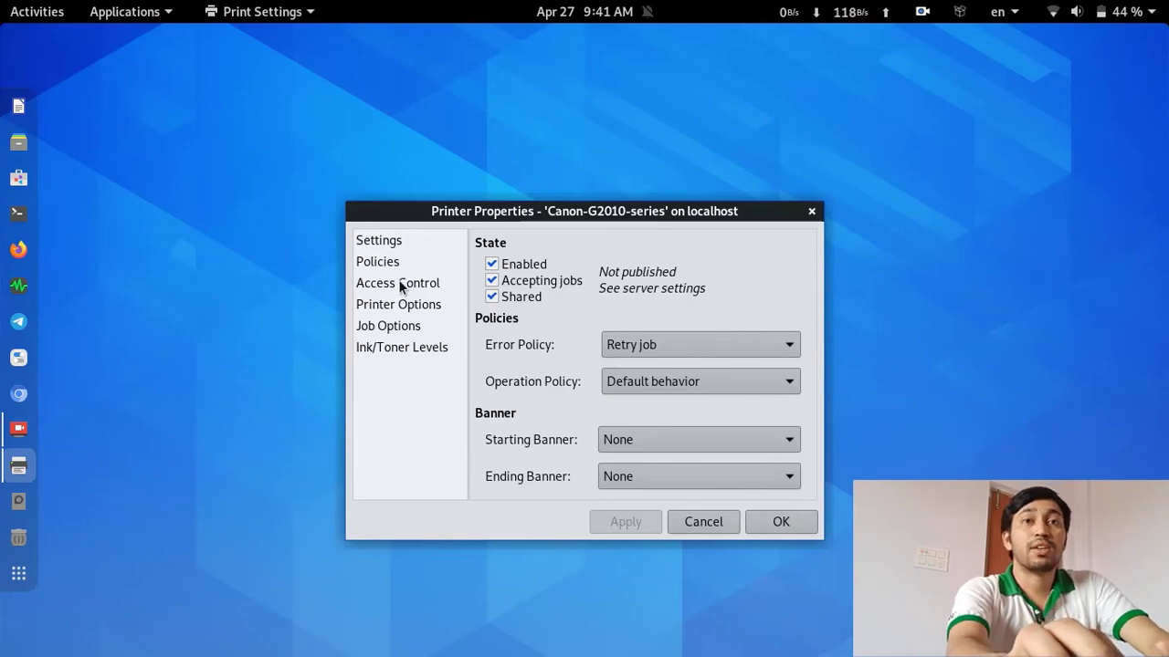
pyautogui.click(398, 280)
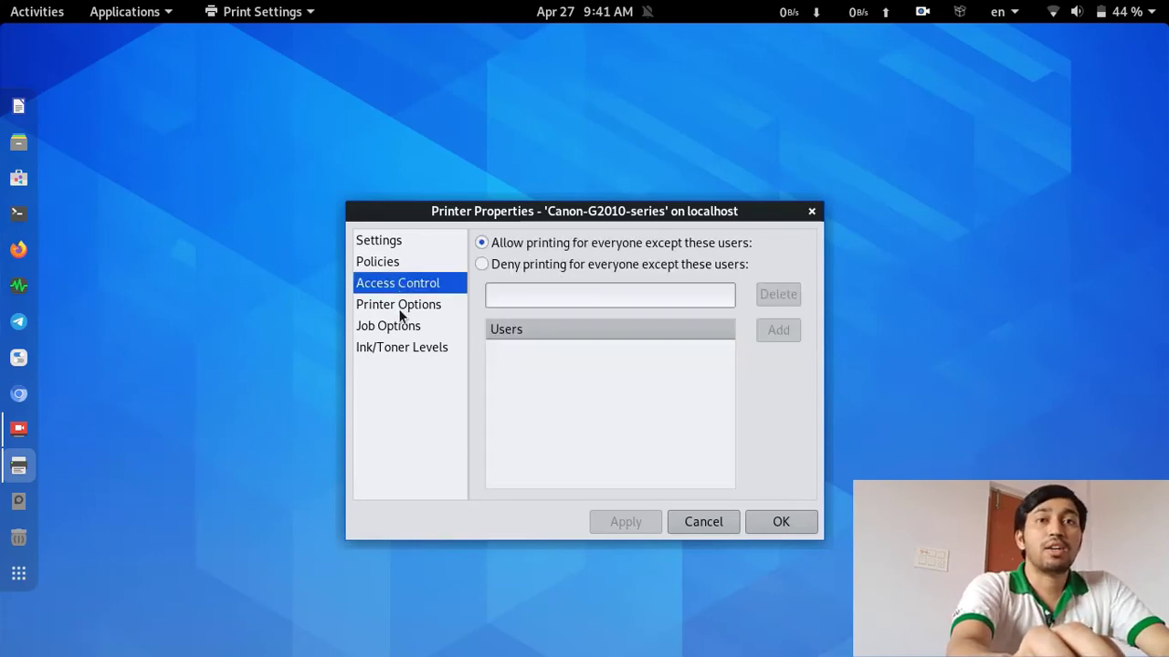
pyautogui.click(403, 309)
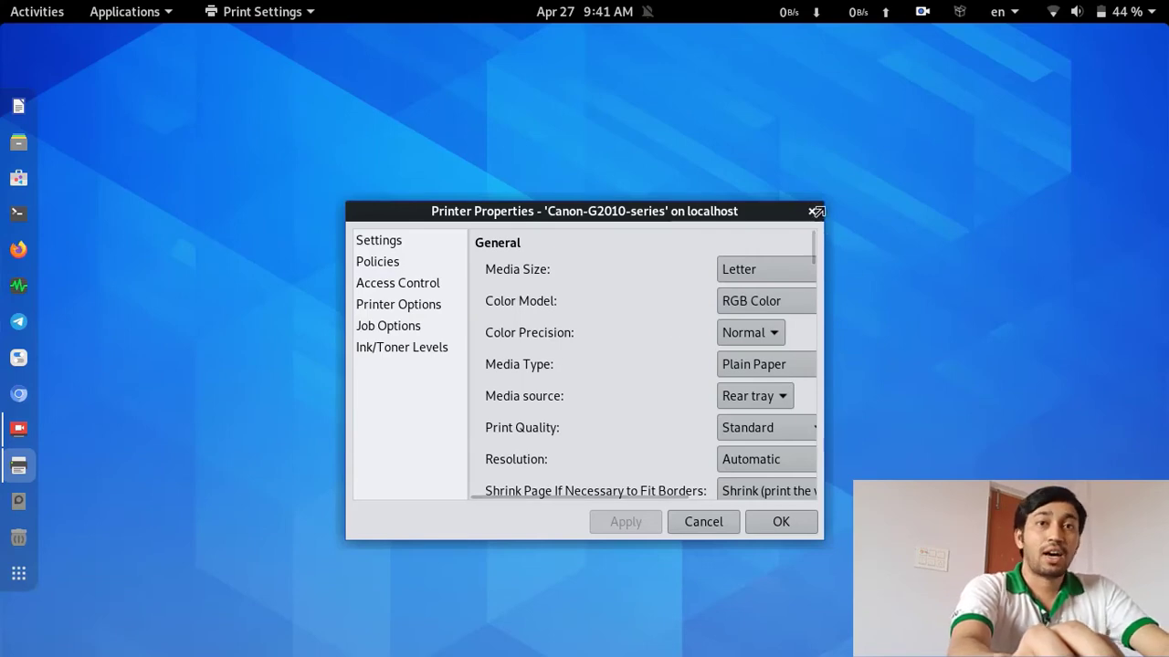
pyautogui.moveTo(821, 205); pyautogui.dragTo(997, 102)
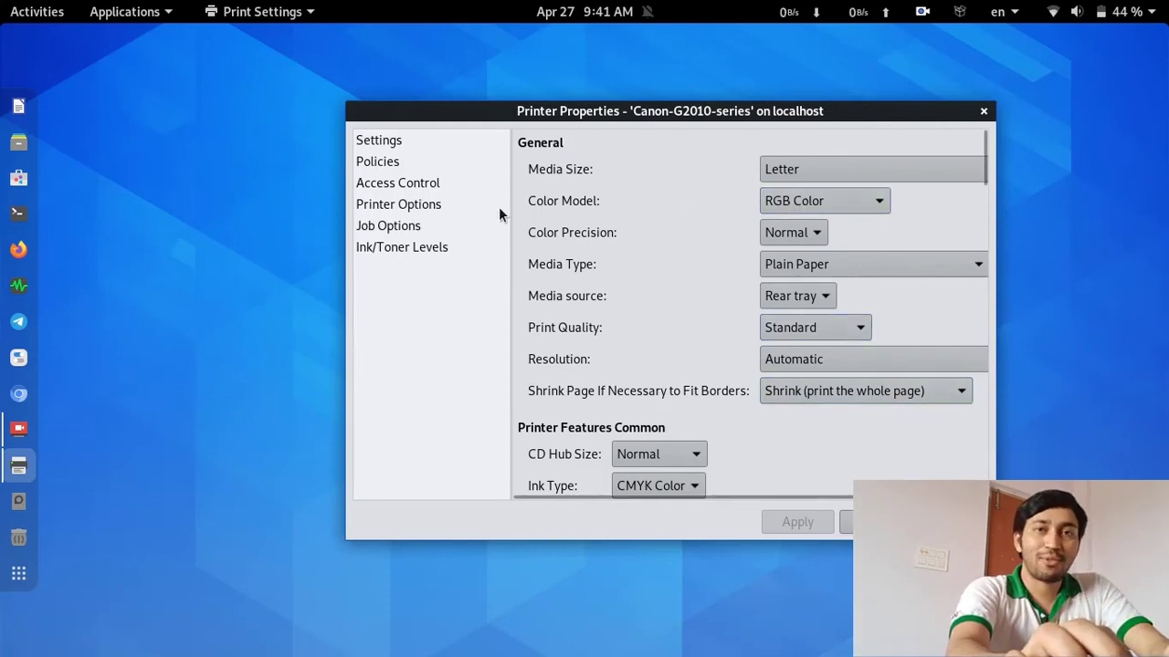
pyautogui.click(433, 206)
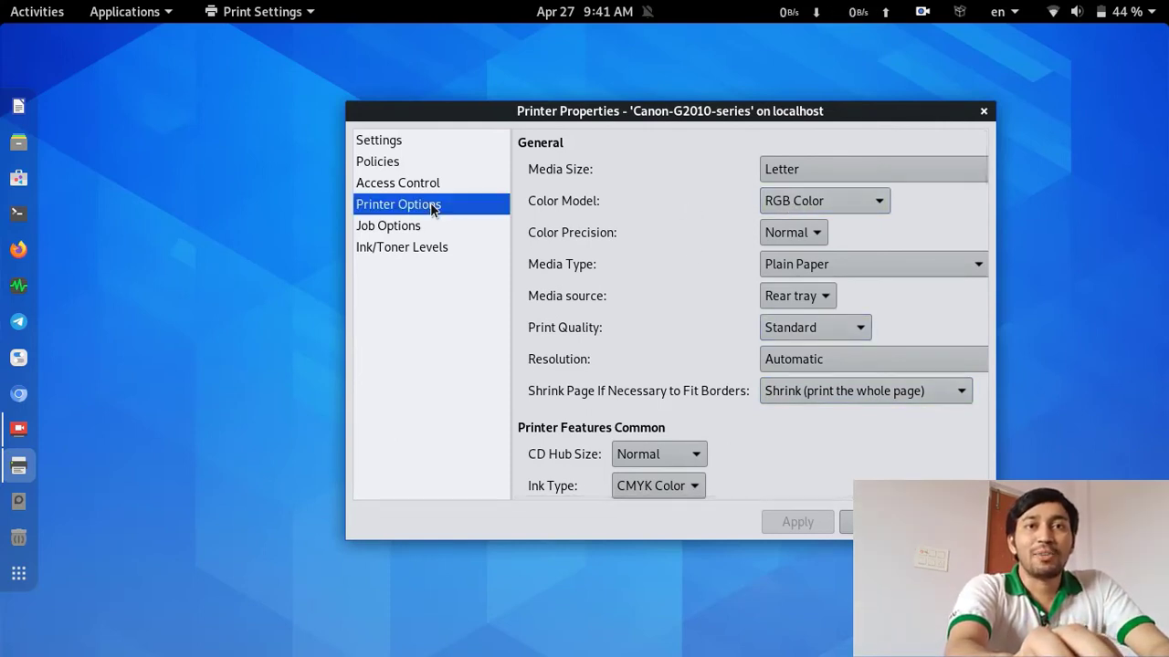
pyautogui.click(415, 226)
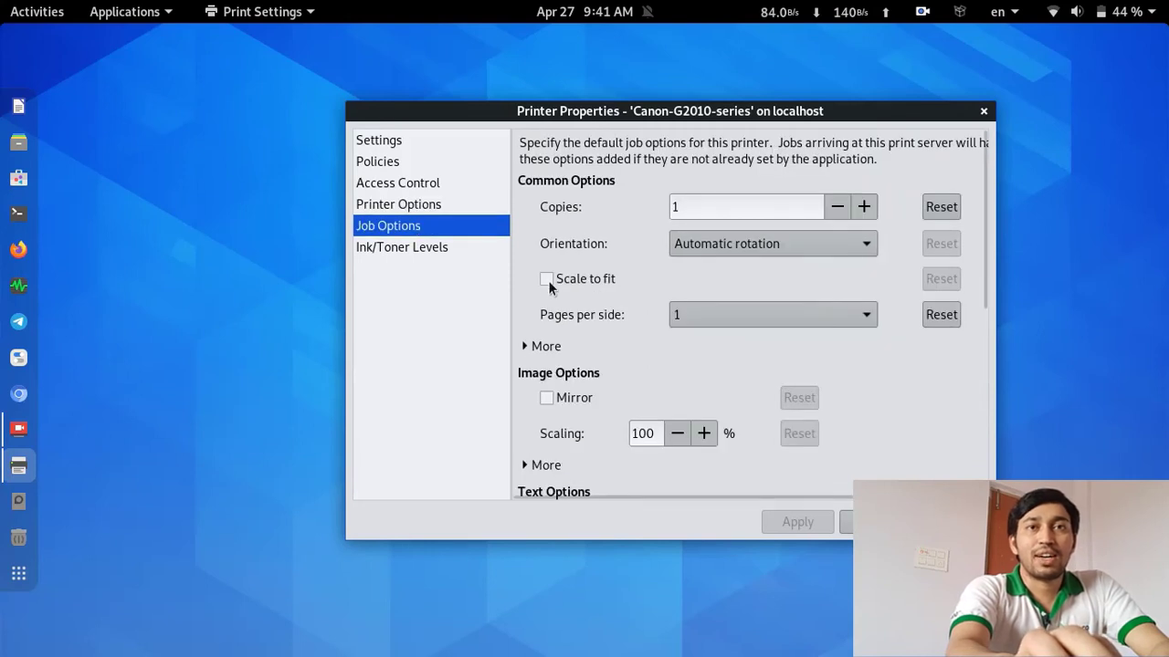
pyautogui.click(410, 243)
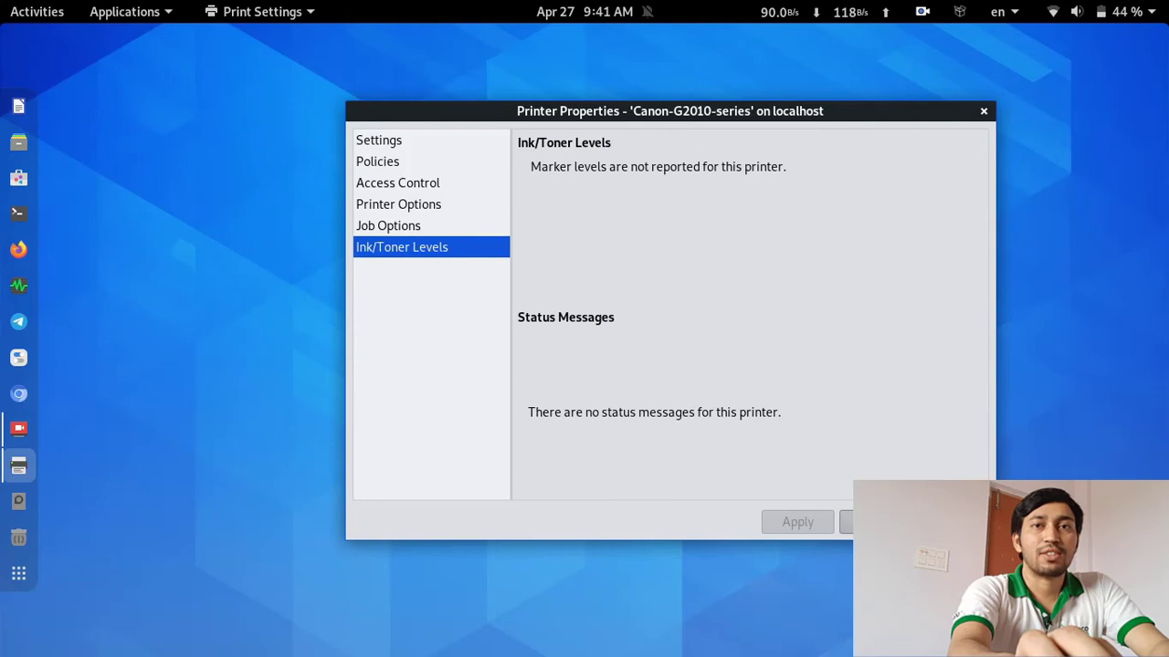
pyautogui.press('Escape')
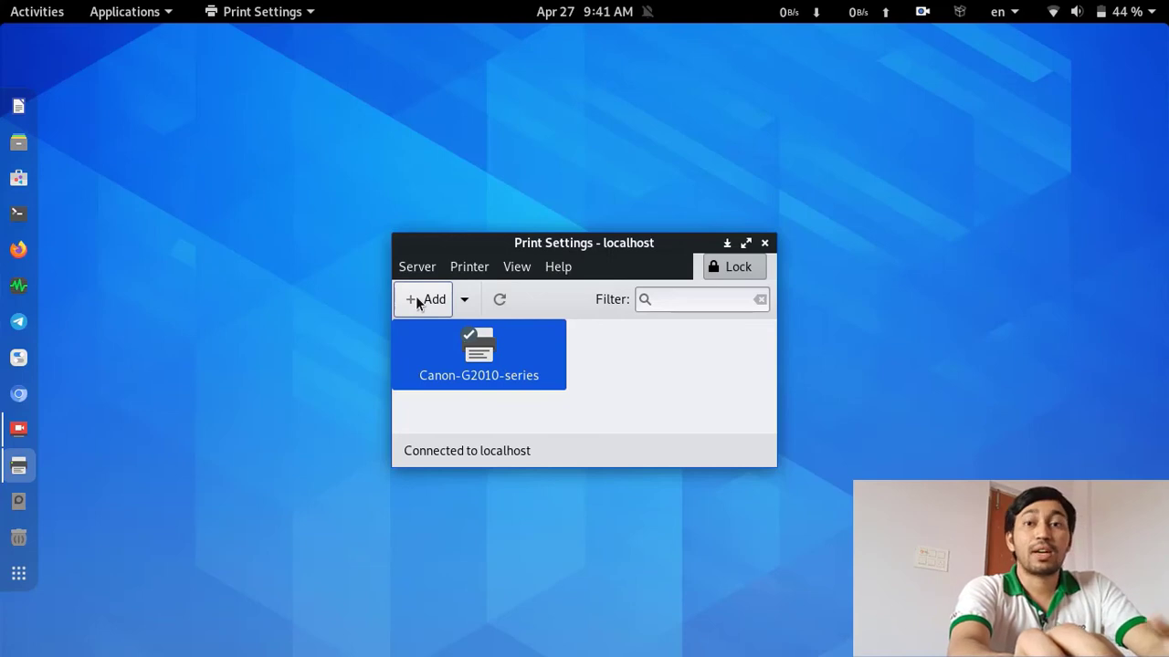
# Look through the Add dropdown and the View and Help menus, then close Print Settings
pyautogui.click(463, 301)
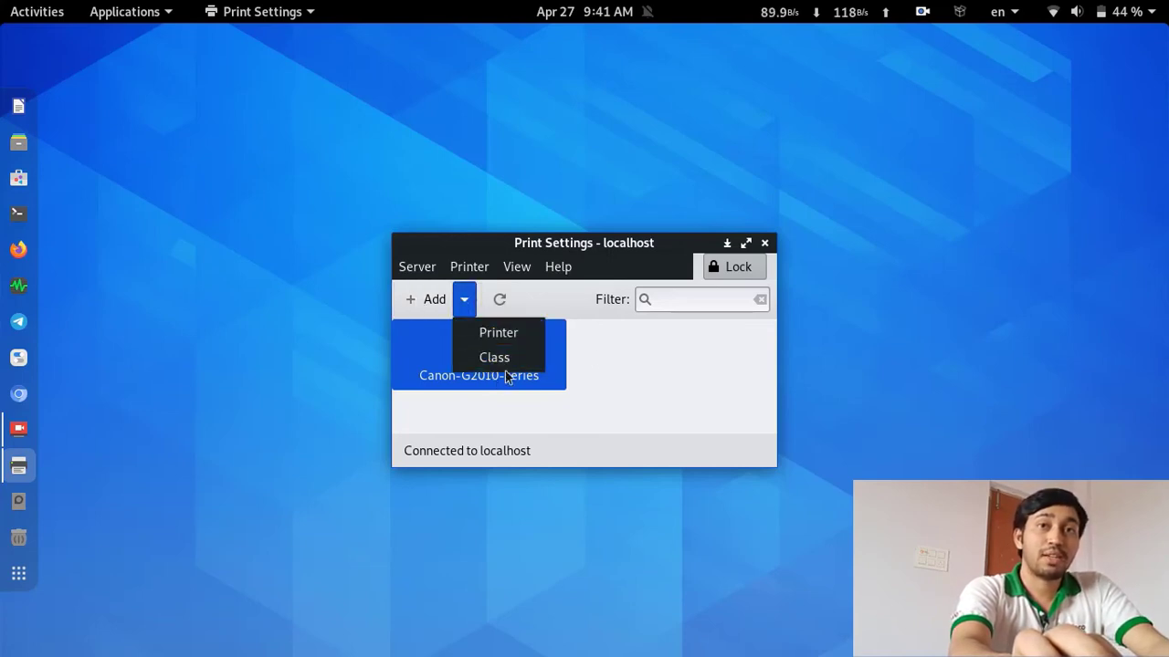
pyautogui.click(652, 348)
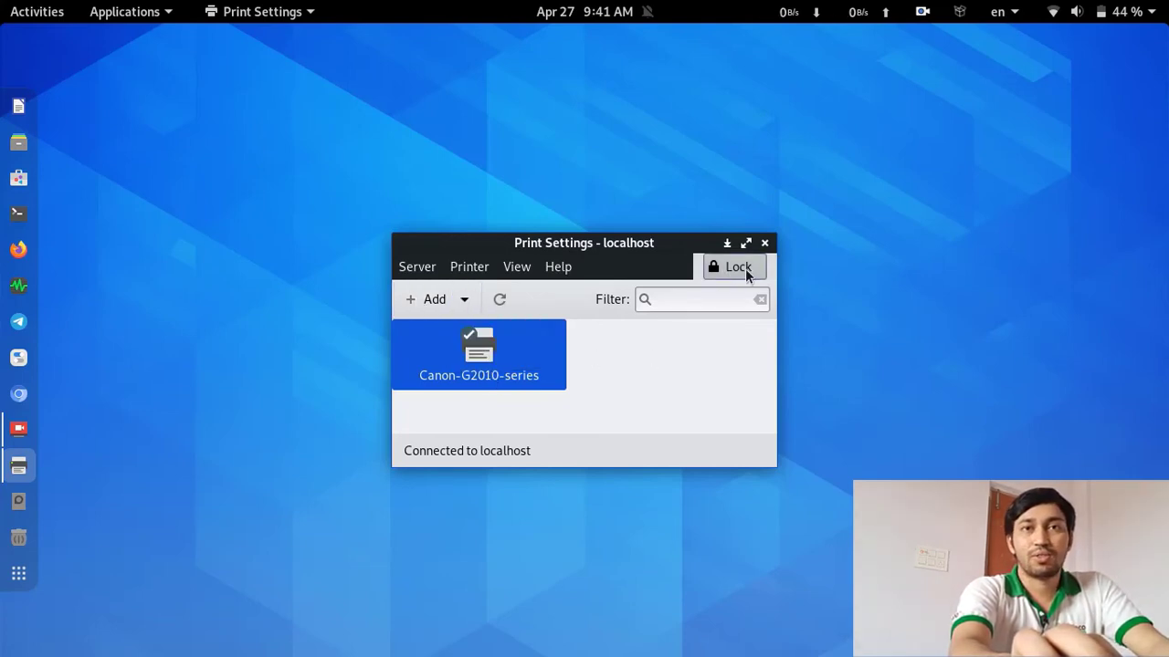
pyautogui.click(517, 266)
pyautogui.moveTo(467, 272)
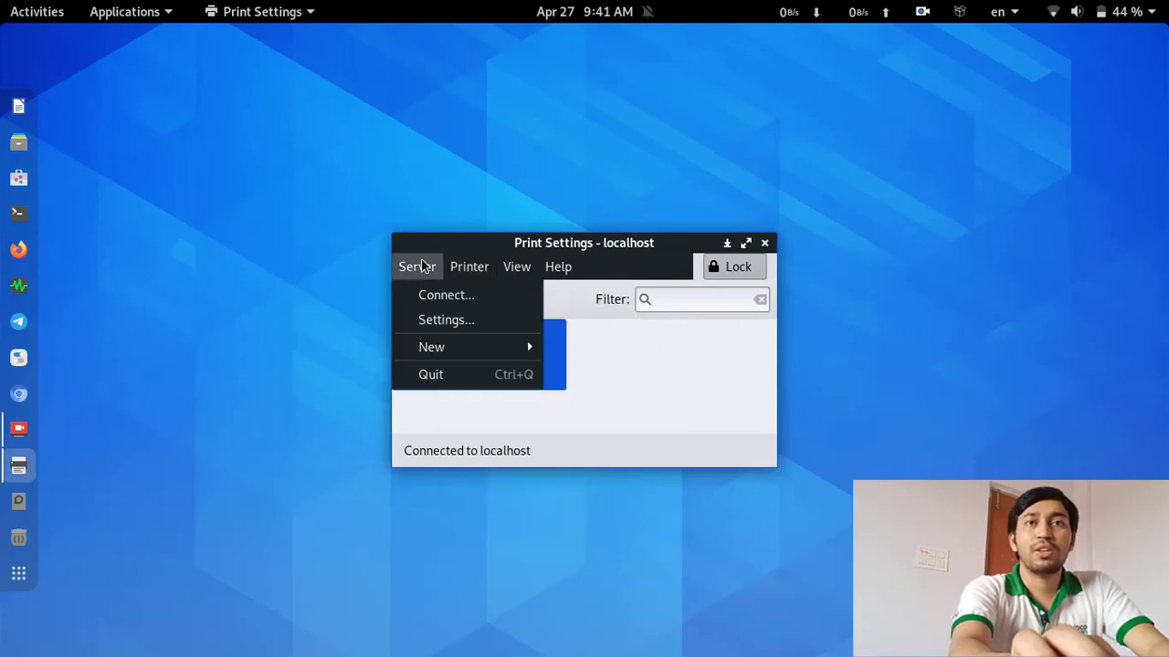
pyautogui.moveTo(559, 266)
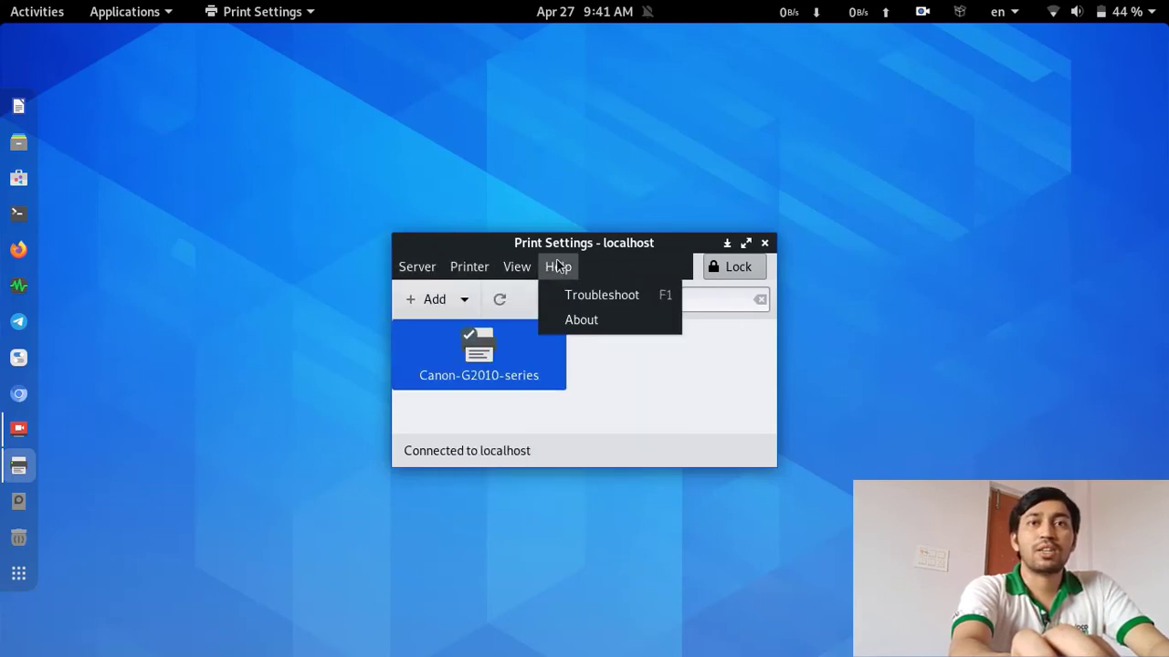
pyautogui.click(646, 359)
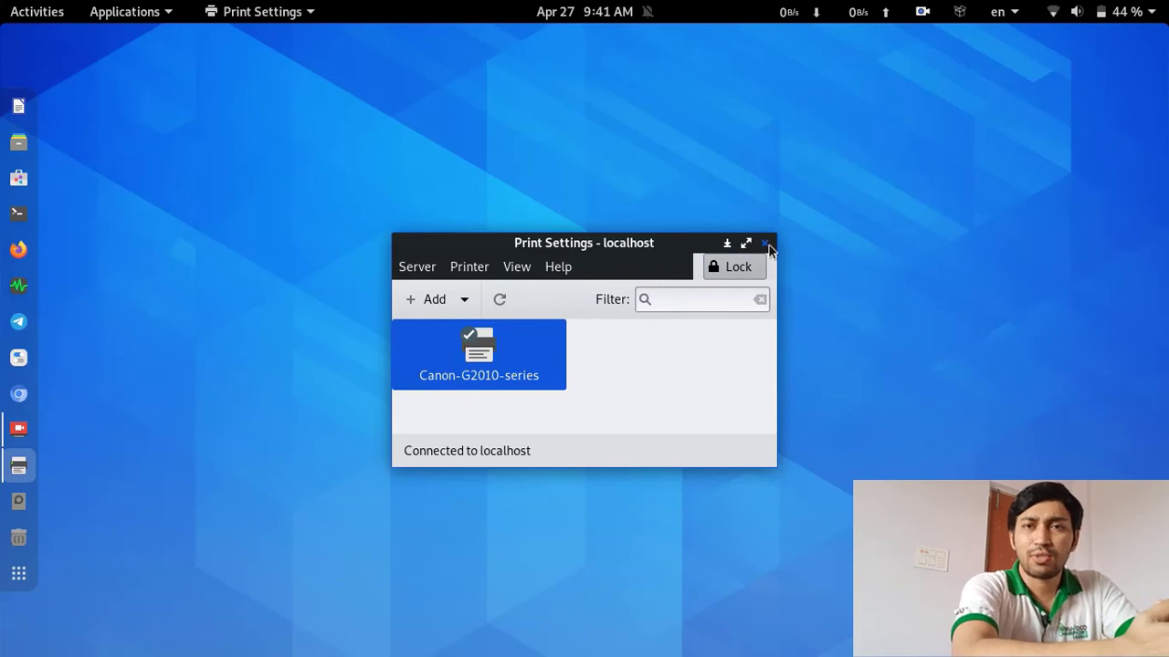
pyautogui.click(765, 244)
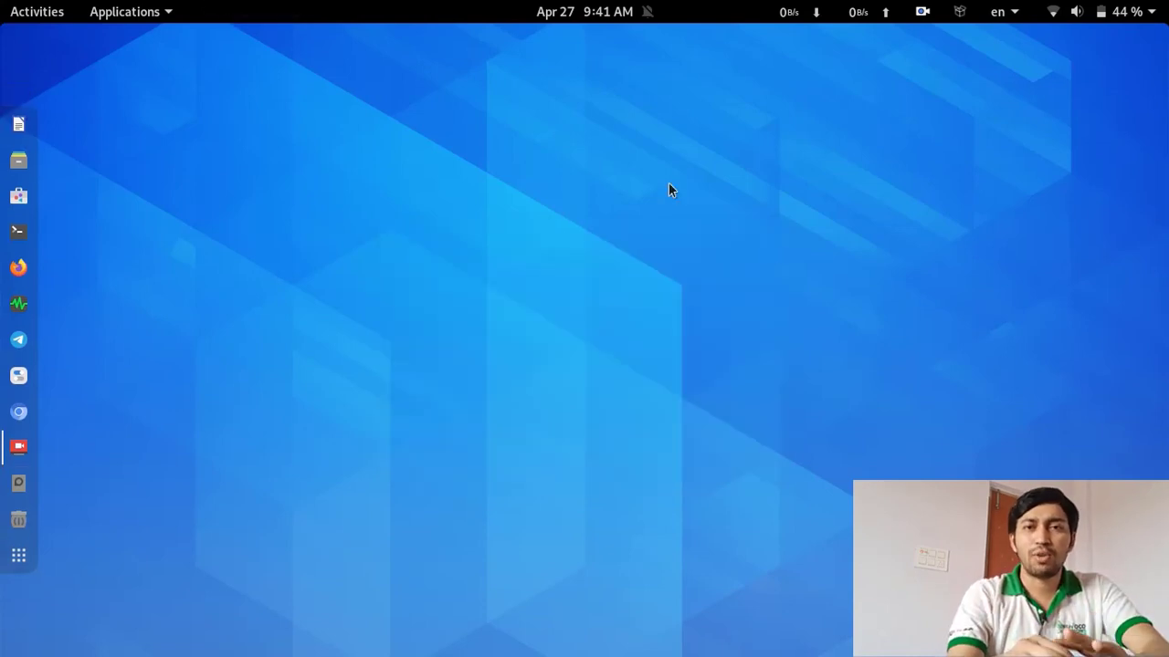